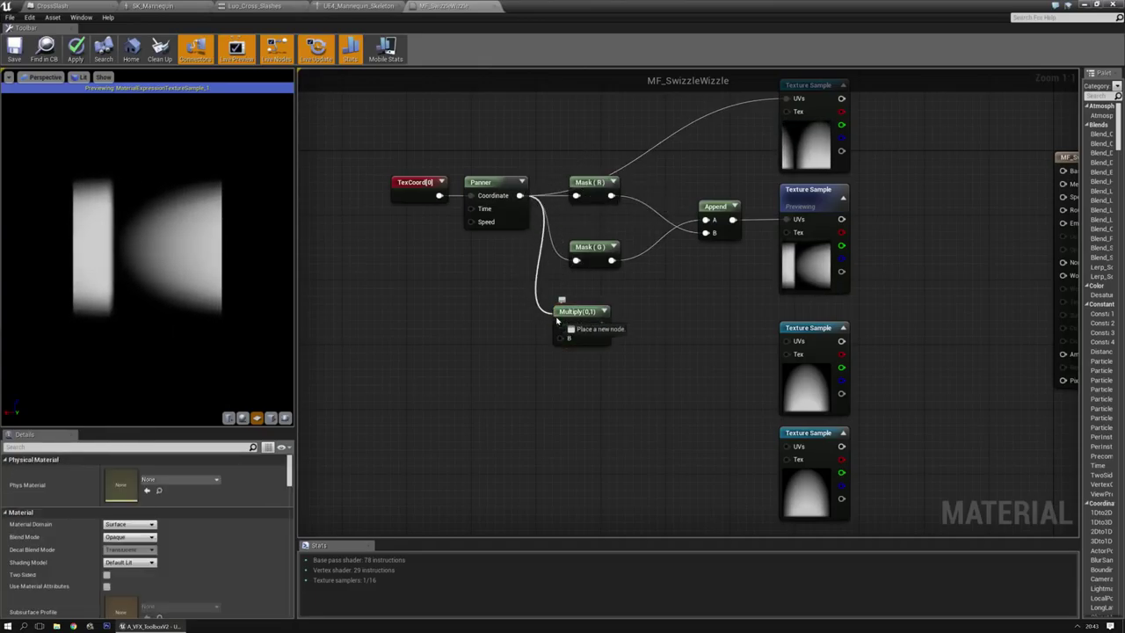
Add a Multiply below the Panner and wire it into a pasted copy of the R and G masks
drag(557, 322, 554, 322)
drag(593, 249, 595, 217)
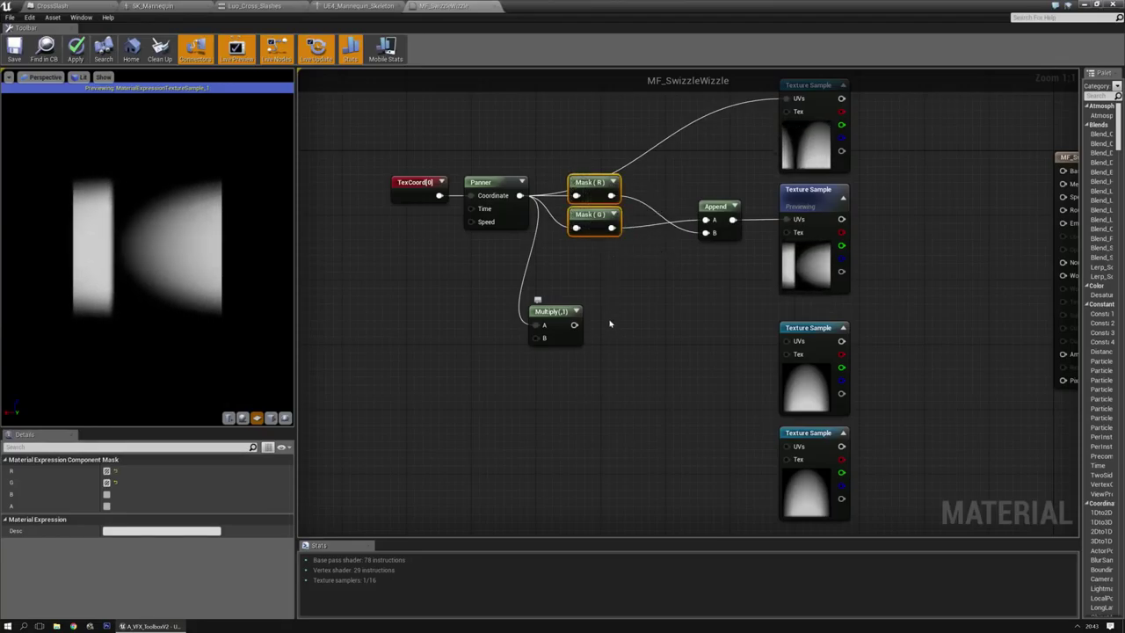
key(ctrl+c)
click(610, 325)
key(ctrl+v)
drag(574, 325, 644, 351)
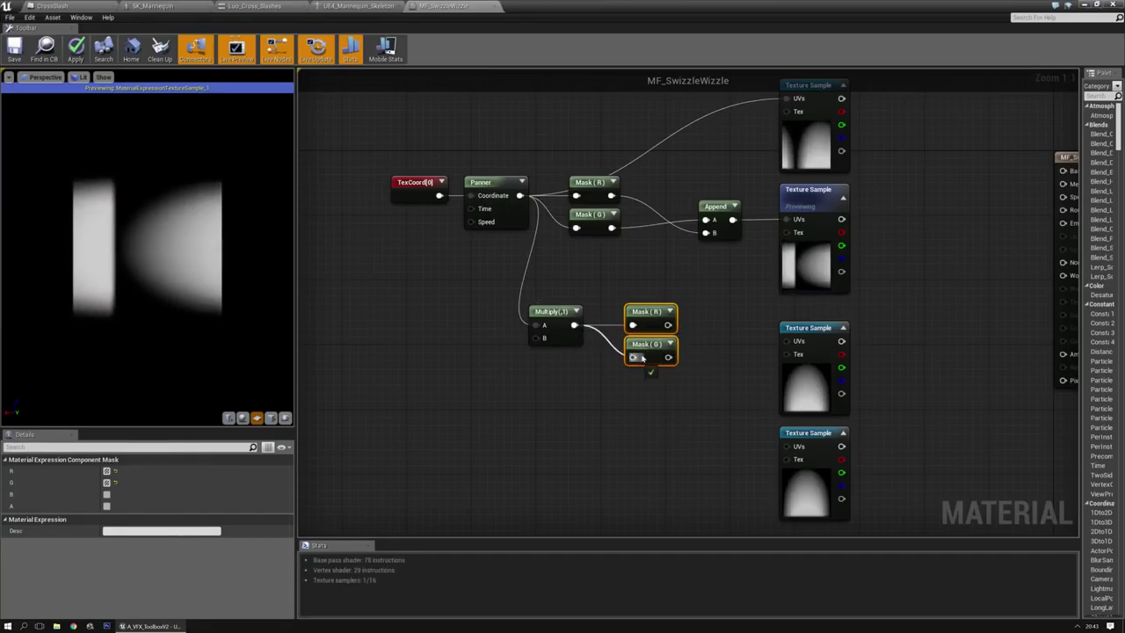
Duplicate the Append node and connect the lower Mask (R) to its A input
click(719, 238)
key(ctrl+c)
click(724, 316)
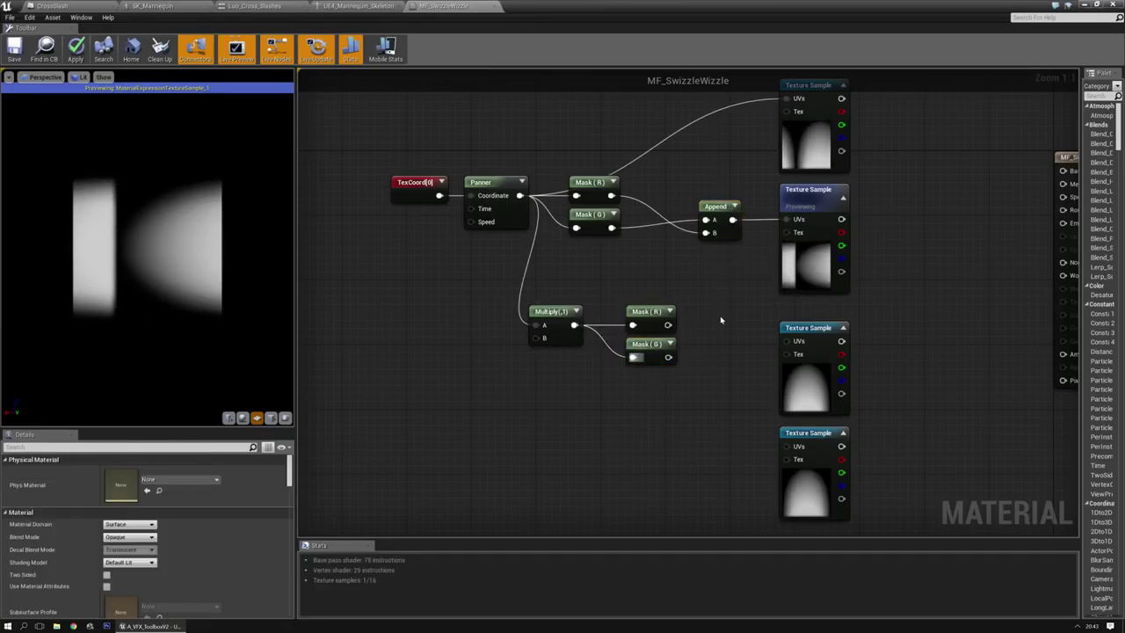
key(ctrl+v)
drag(669, 325, 695, 329)
Connect the new Append's output to the third Texture Sample's UVs
drag(699, 205, 639, 180)
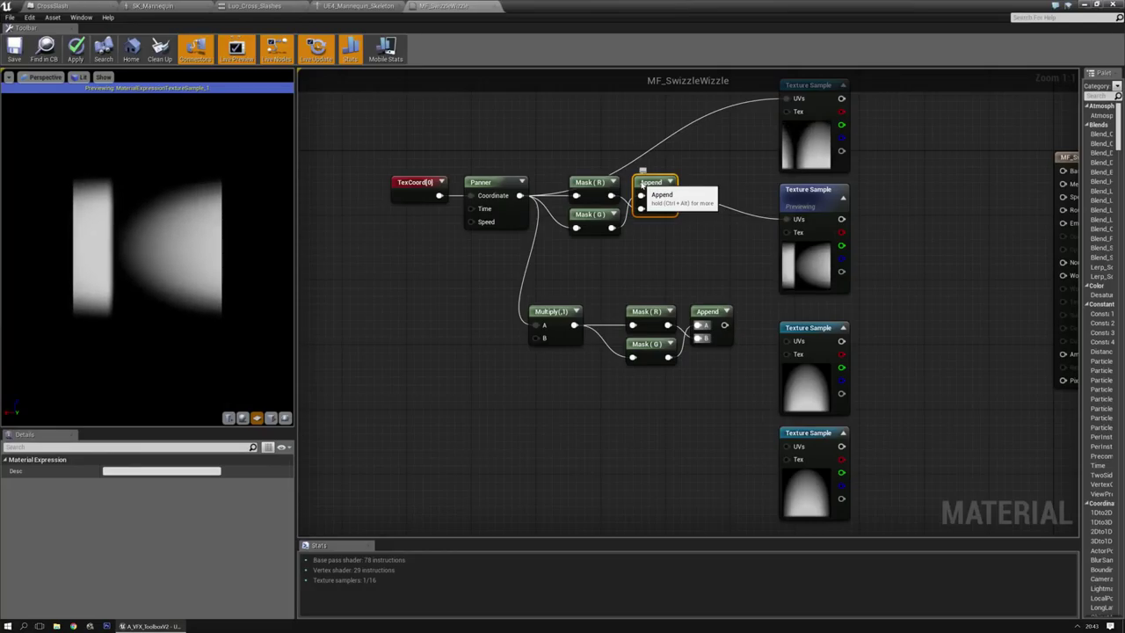
click(722, 389)
drag(724, 325, 790, 349)
right_drag(693, 404, 733, 382)
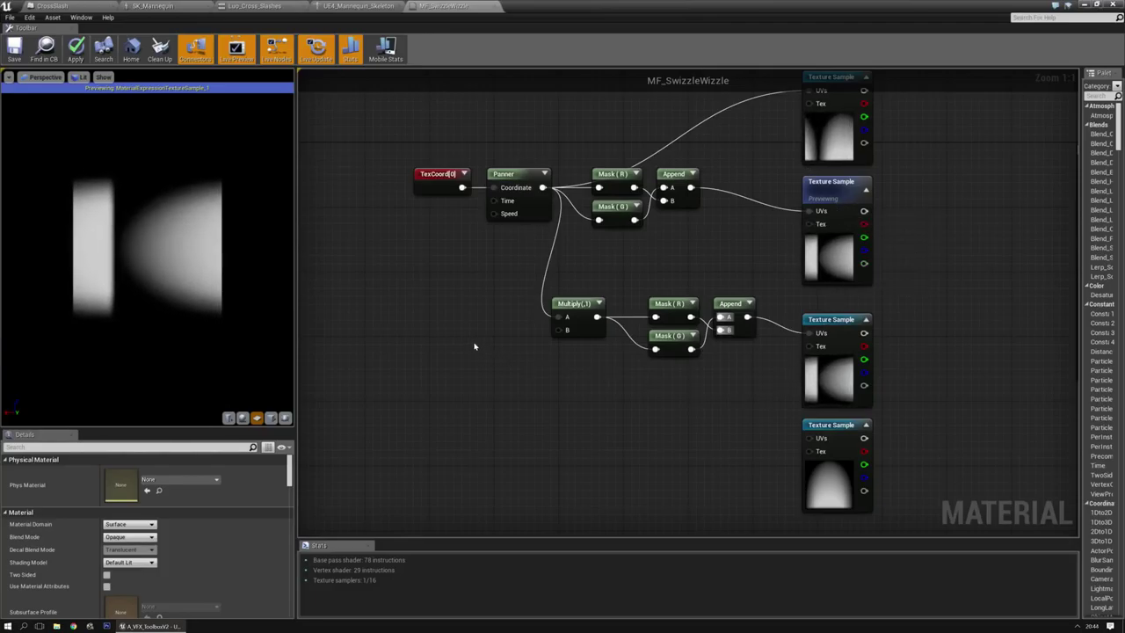
right_drag(474, 346, 535, 363)
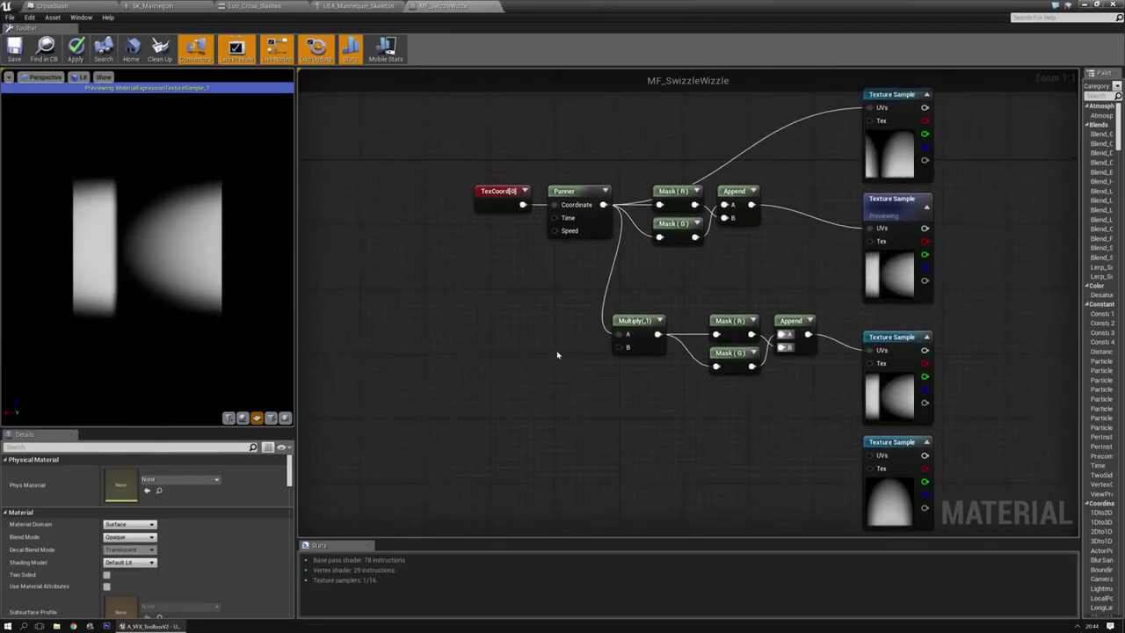
Add a Constant2Vector with R set to -1 and wire it into the Multiply's B input
click(557, 355)
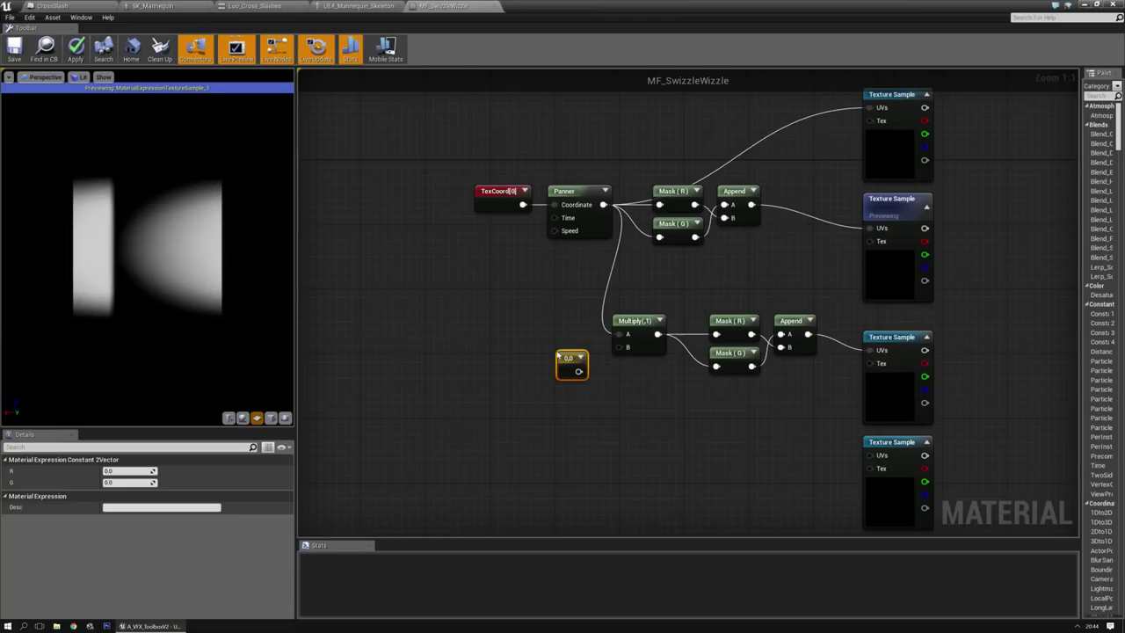
drag(578, 371, 618, 347)
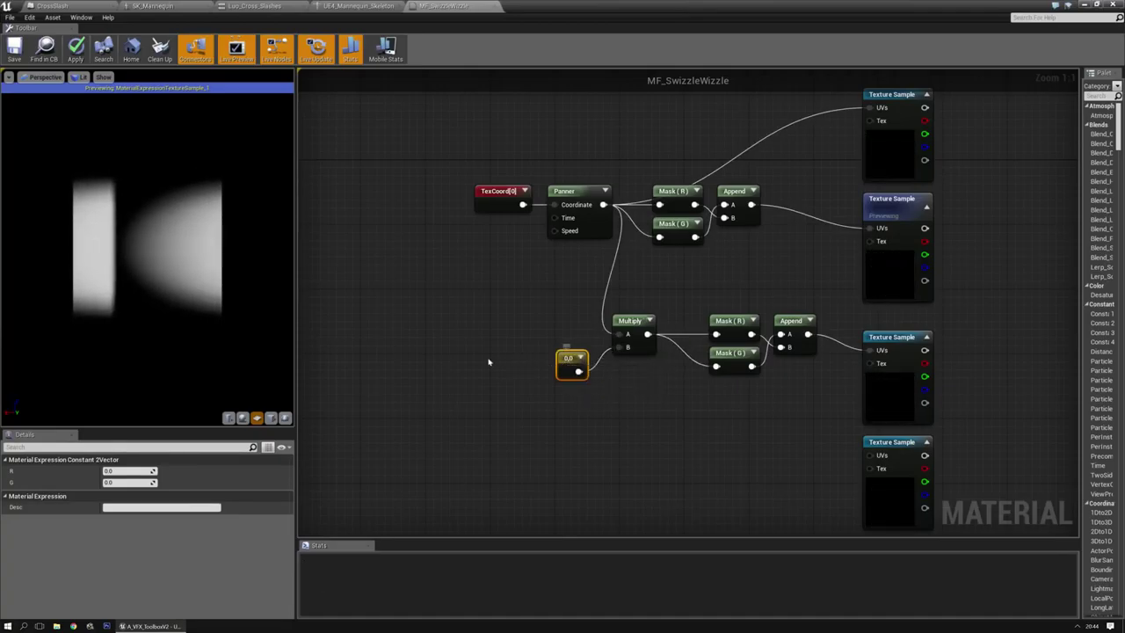
click(123, 471)
text(-1)
key(Return)
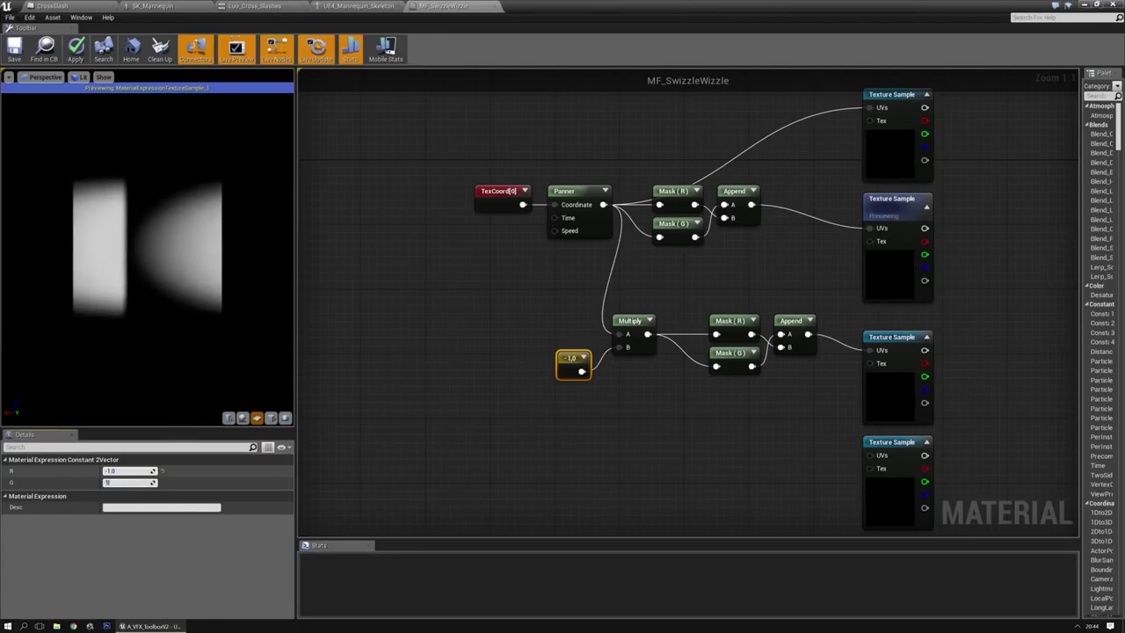
Reframe the graph and inspect the Panner's speed settings
right_drag(918, 264, 853, 246)
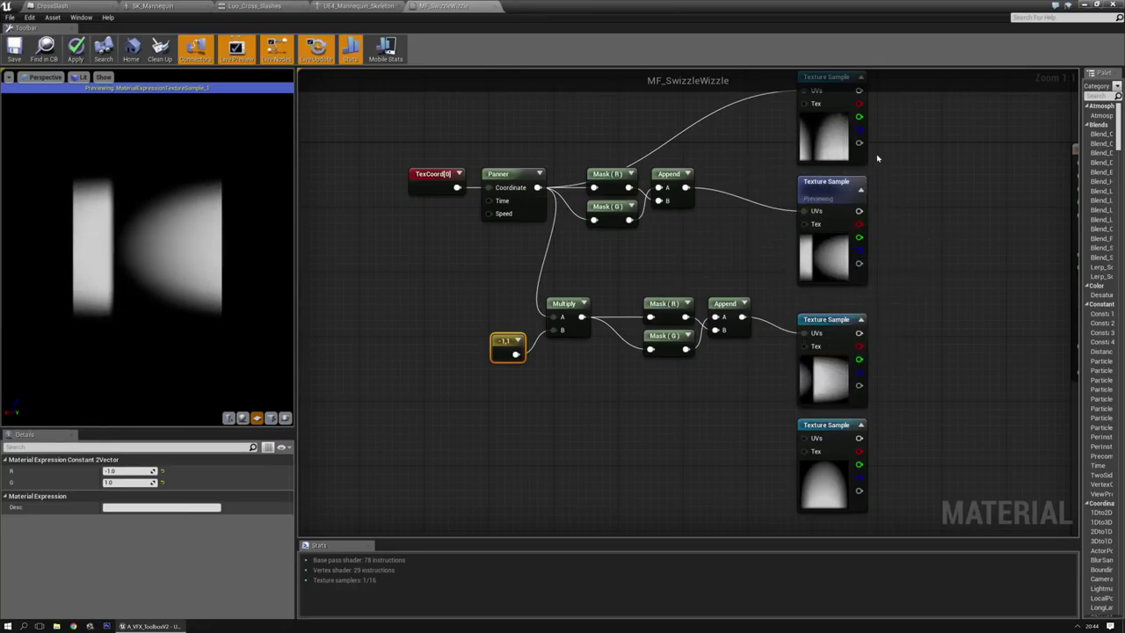
right_drag(470, 207, 435, 217)
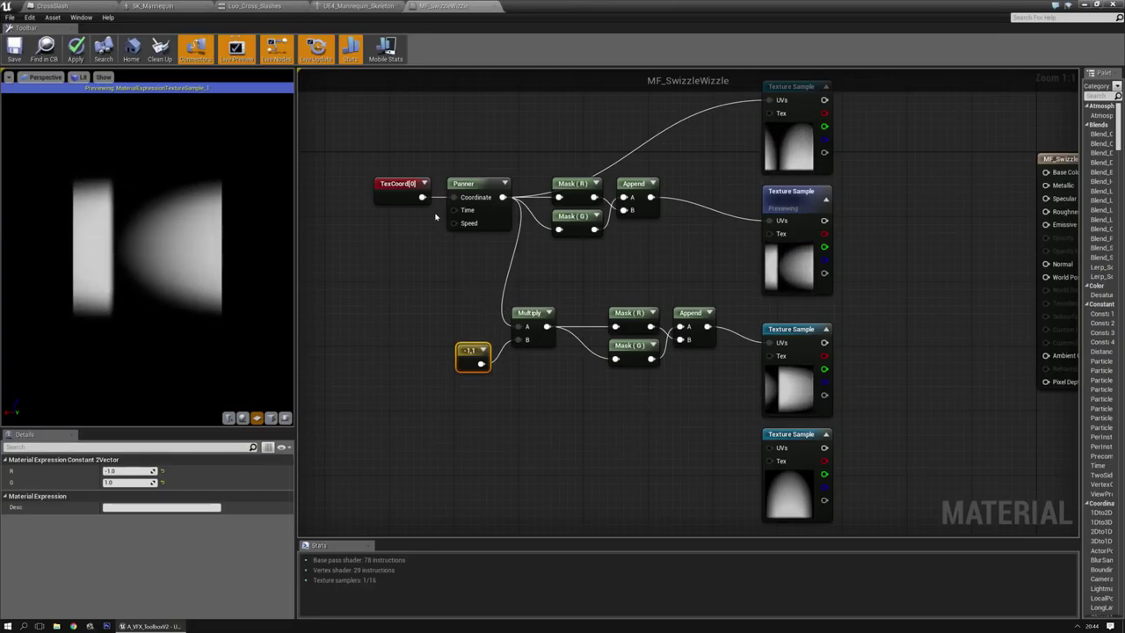
click(466, 195)
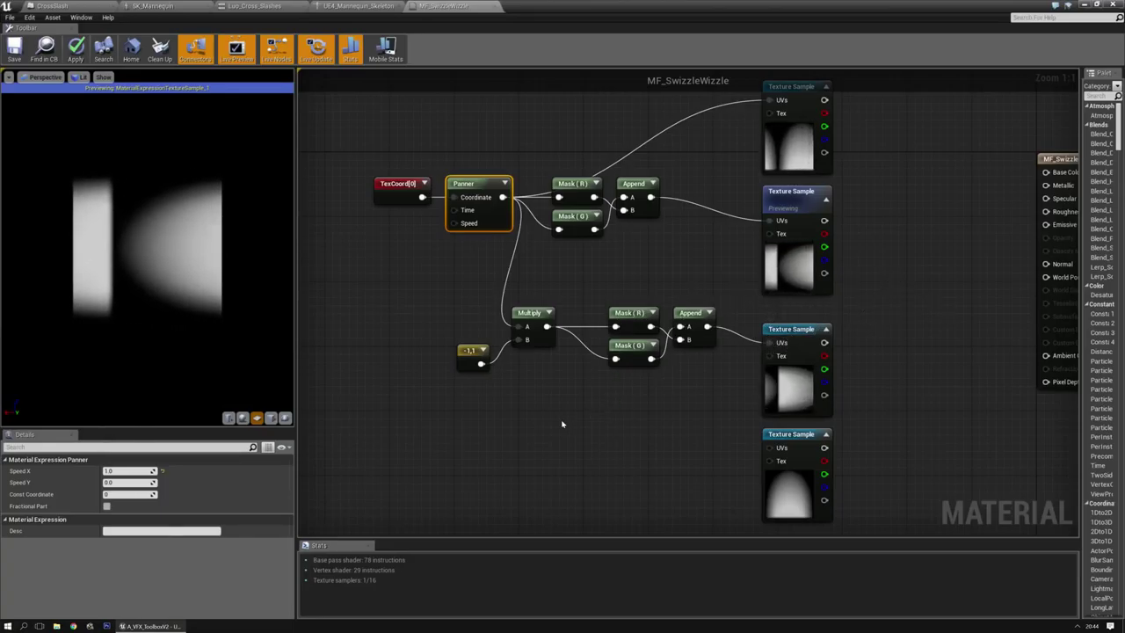
right_drag(562, 425, 505, 311)
right_drag(605, 314, 674, 371)
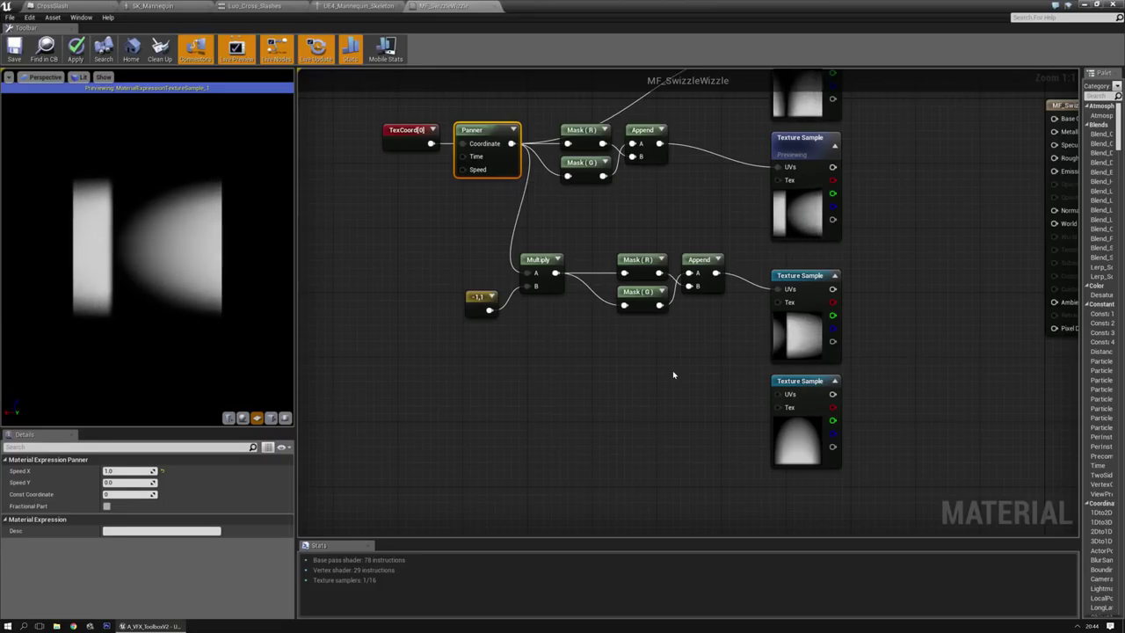
click(672, 374)
right_drag(782, 98, 803, 155)
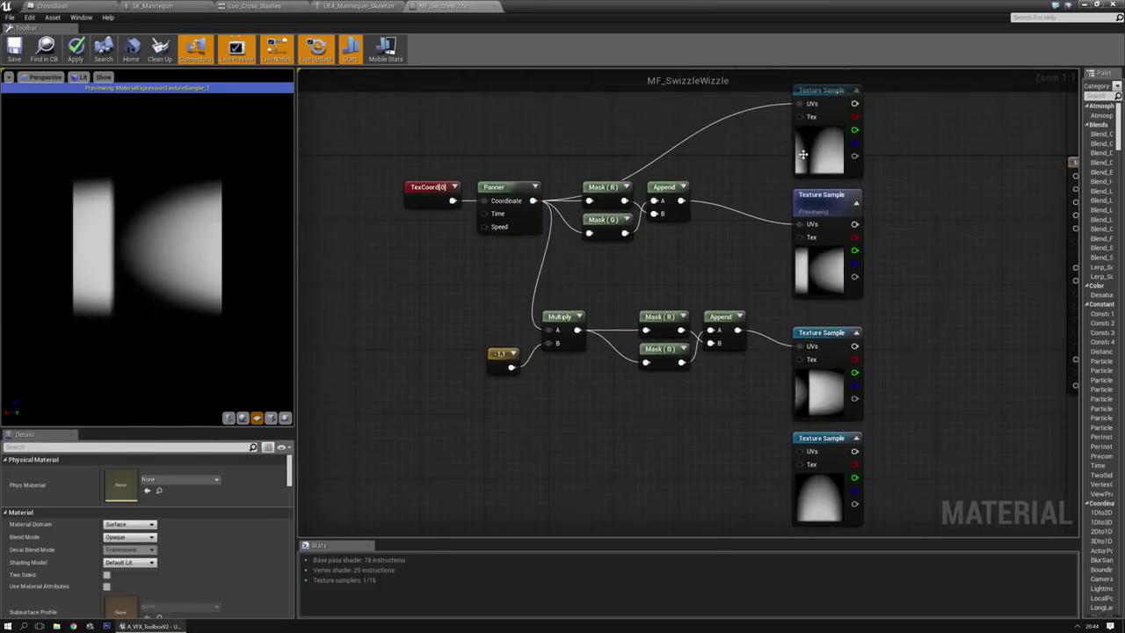
Duplicate the Multiply and constant with R 1, routing Panner through it to the bottom Texture Sample
right_drag(738, 199, 721, 122)
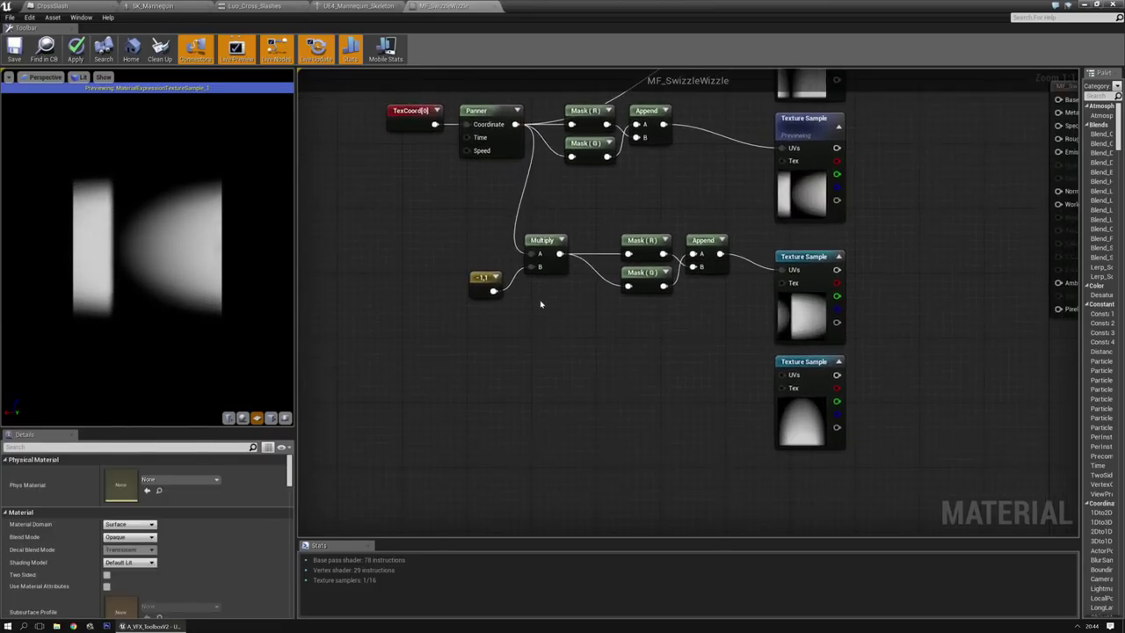
drag(549, 330, 475, 256)
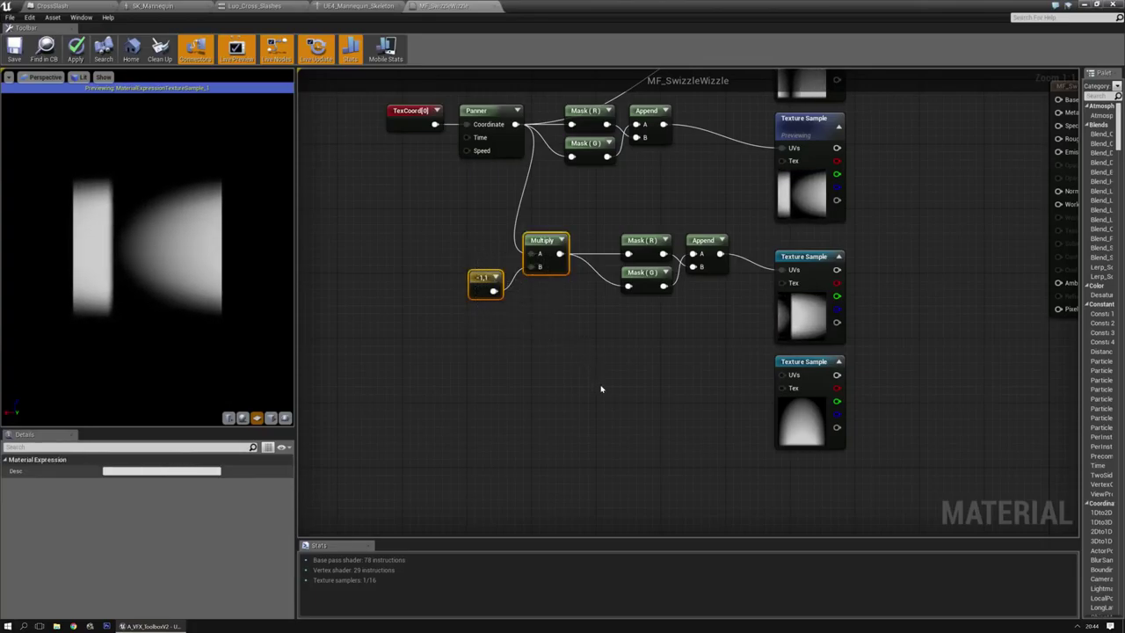
key(ctrl+c)
key(ctrl+v)
drag(515, 124, 782, 374)
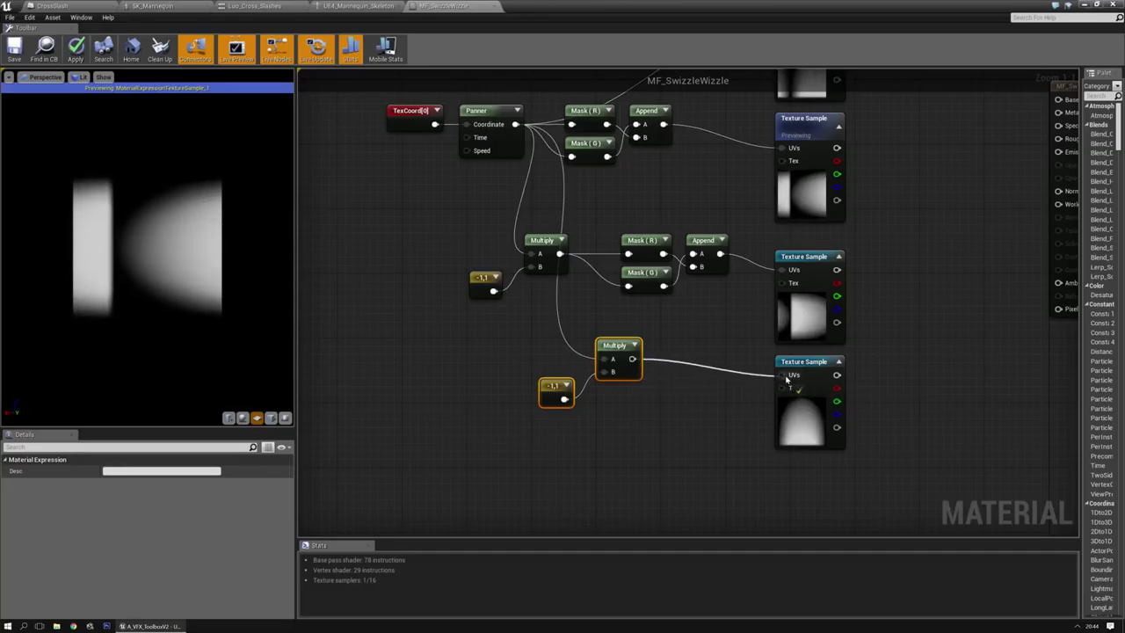
click(556, 389)
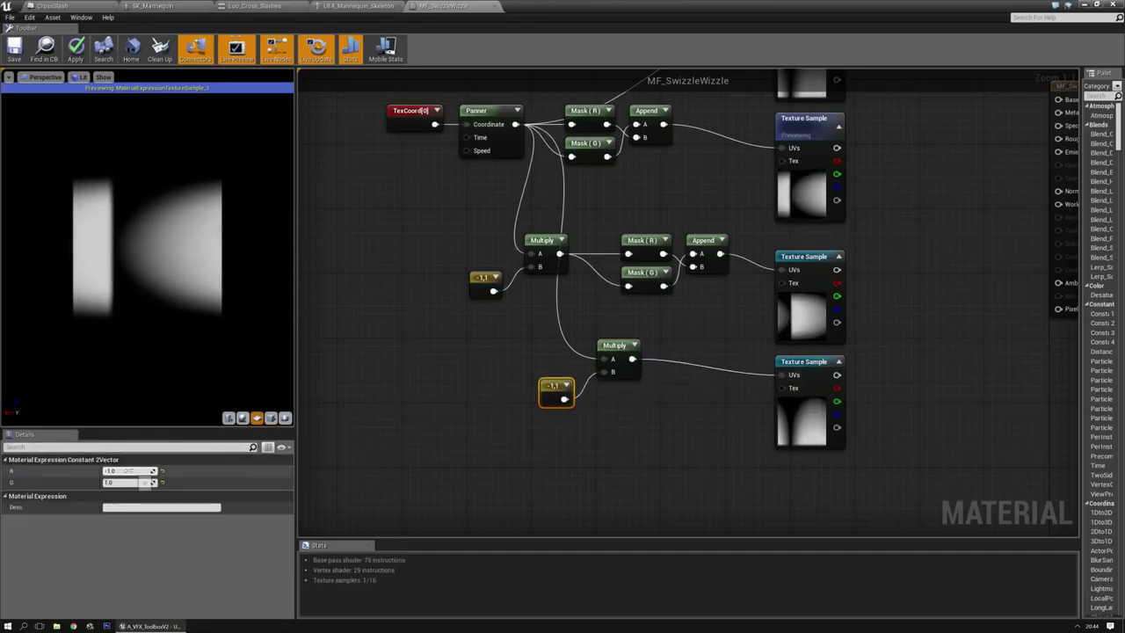
click(129, 472)
text(1)
key(Tab)
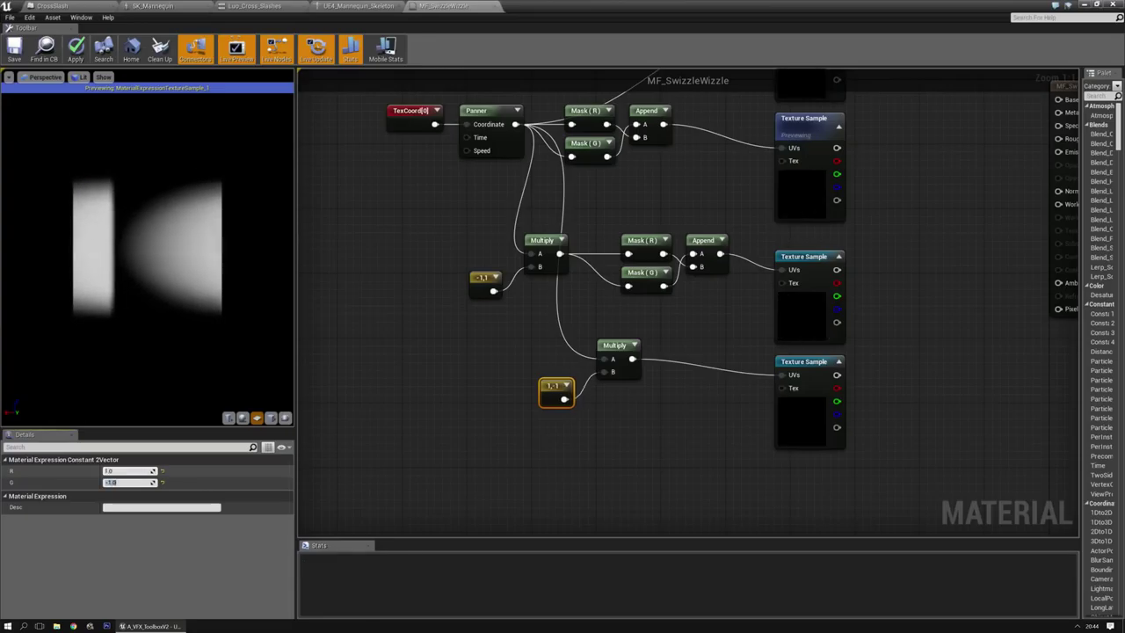
Align the middle and bottom Texture Samples in line with the others
drag(641, 450, 595, 347)
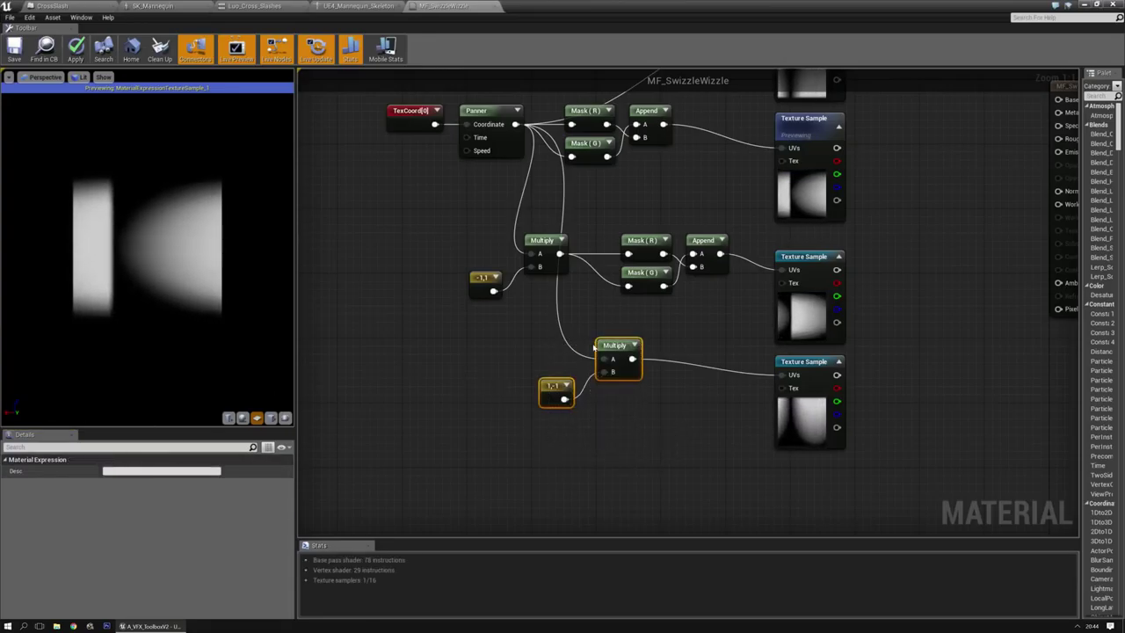
right_drag(607, 369, 572, 407)
scroll(857, 158, down, 1)
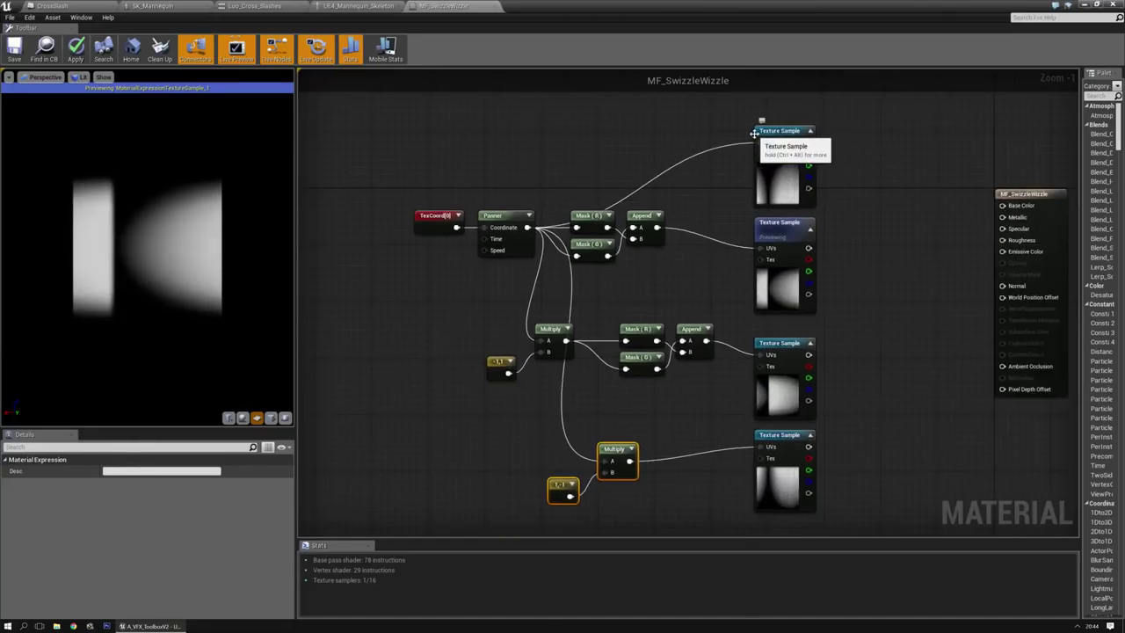
key(Home)
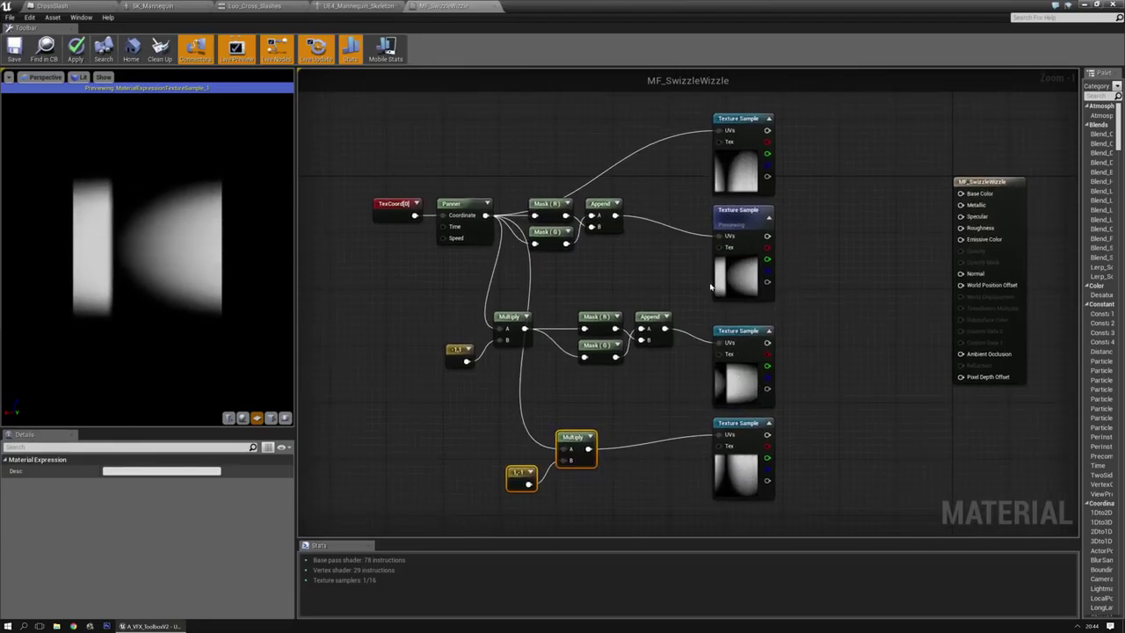
click(734, 216)
right_drag(777, 331, 782, 262)
drag(779, 262, 779, 255)
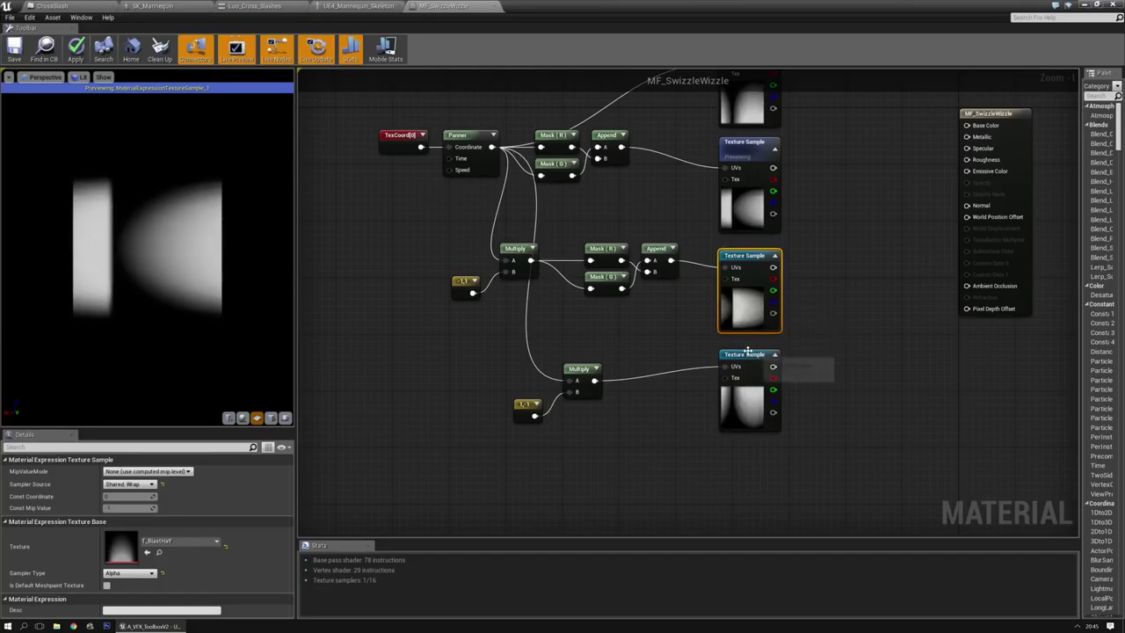
drag(747, 351, 740, 354)
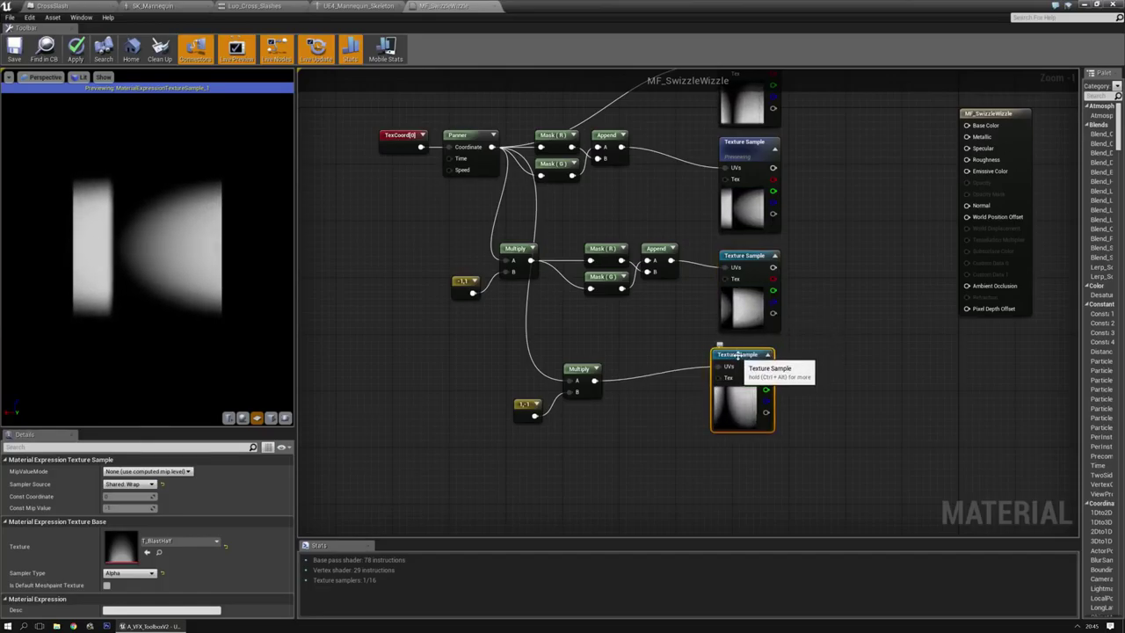
right_drag(861, 252, 811, 301)
click(882, 272)
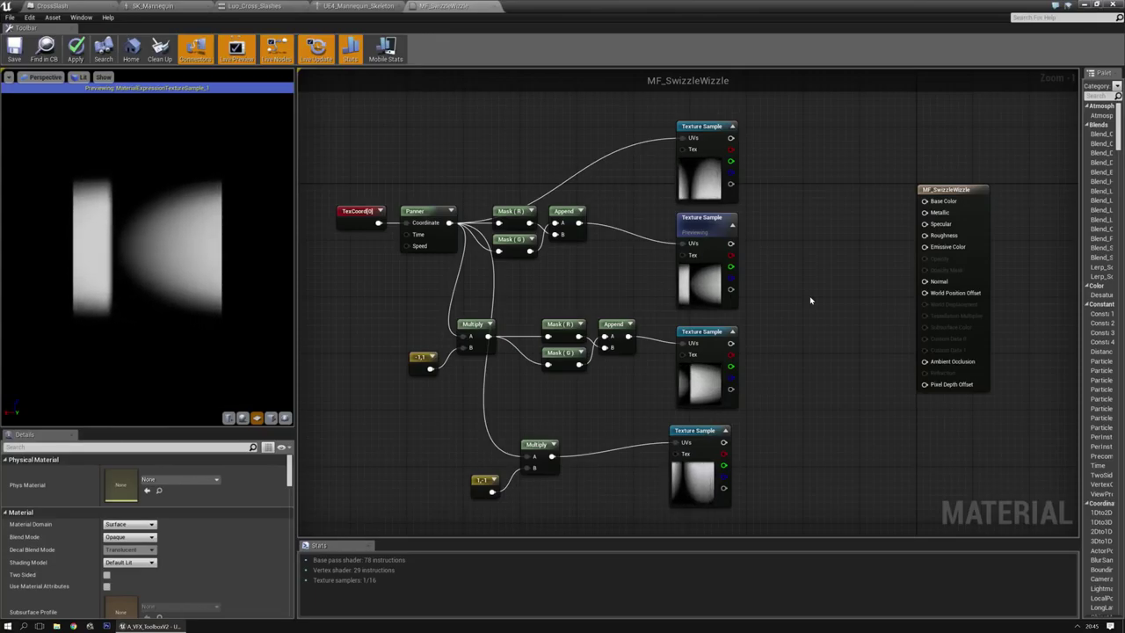
right_drag(811, 301, 835, 308)
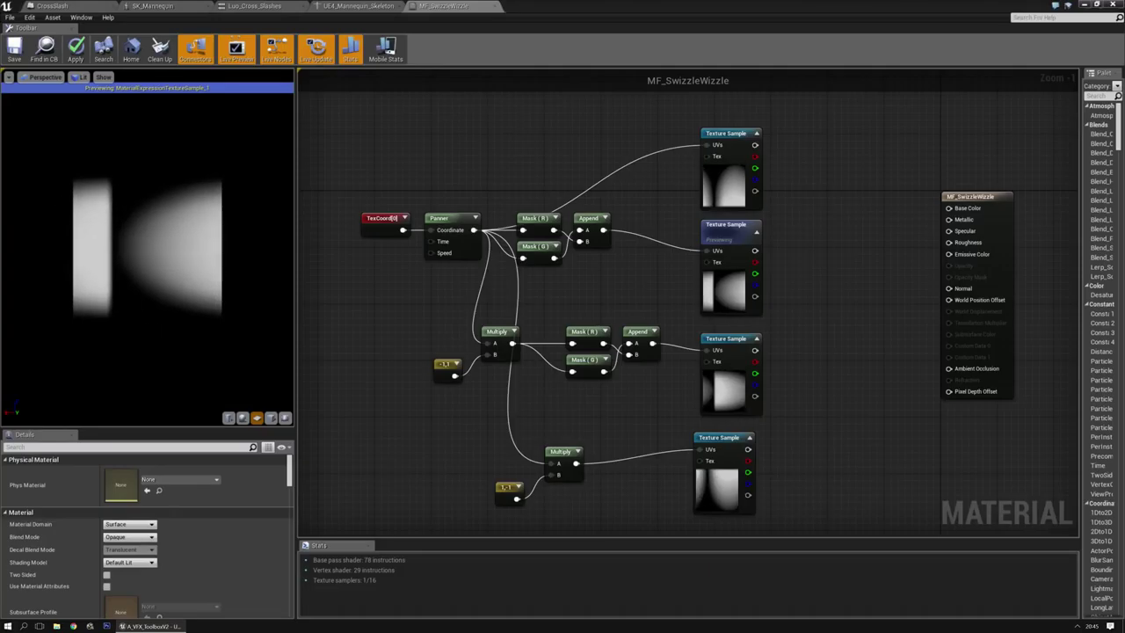
Open the Content Browser at the Mat_Functions folder
key(ctrl+b)
drag(822, 121, 773, 118)
click(568, 323)
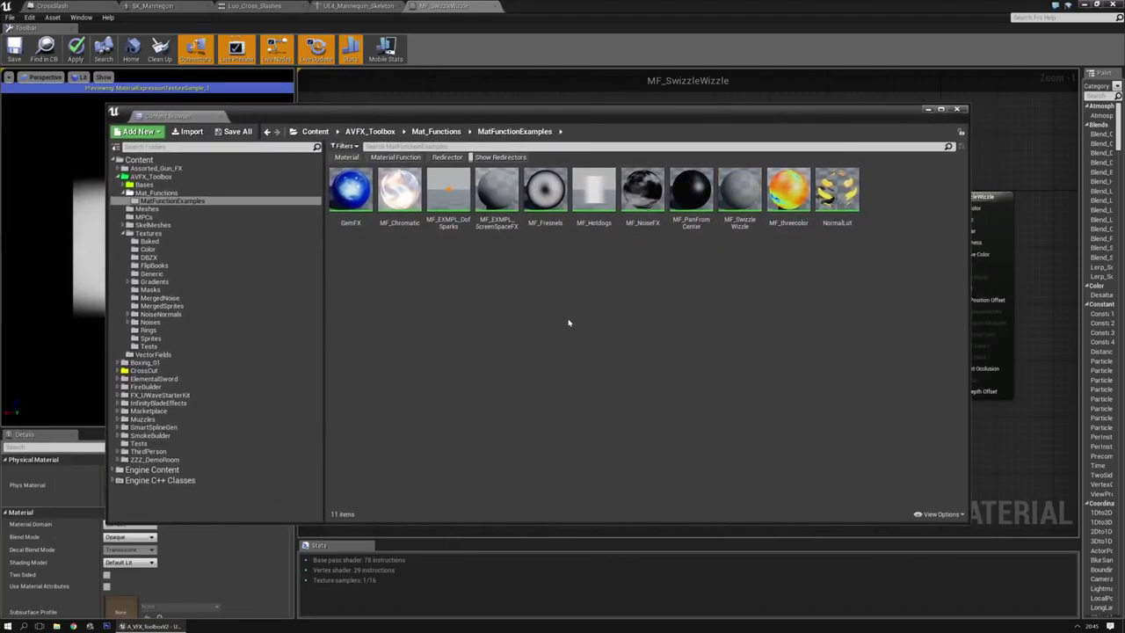
click(158, 193)
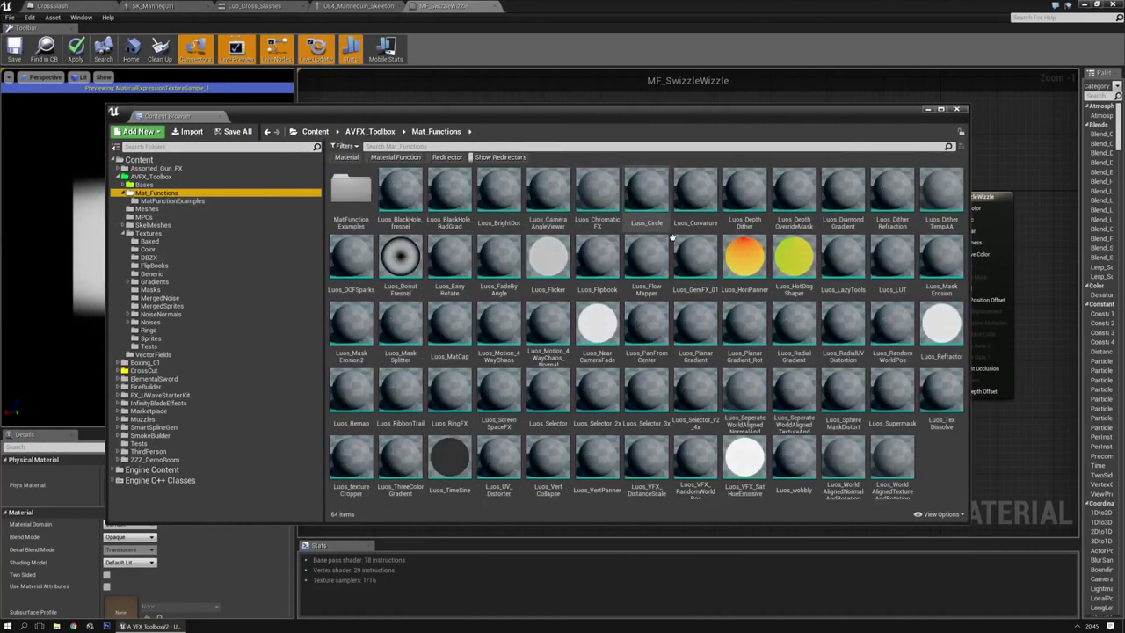
Create a material function named Luos_SwizzleWizzle and open it in the editor
right_click(941, 479)
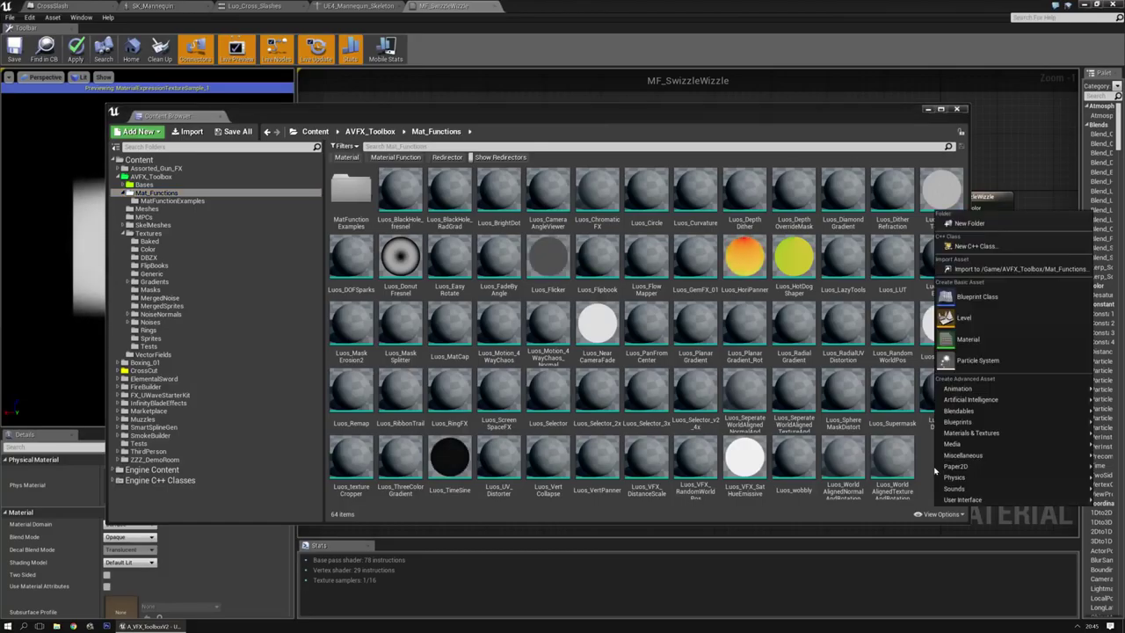
mouse_move(980, 435)
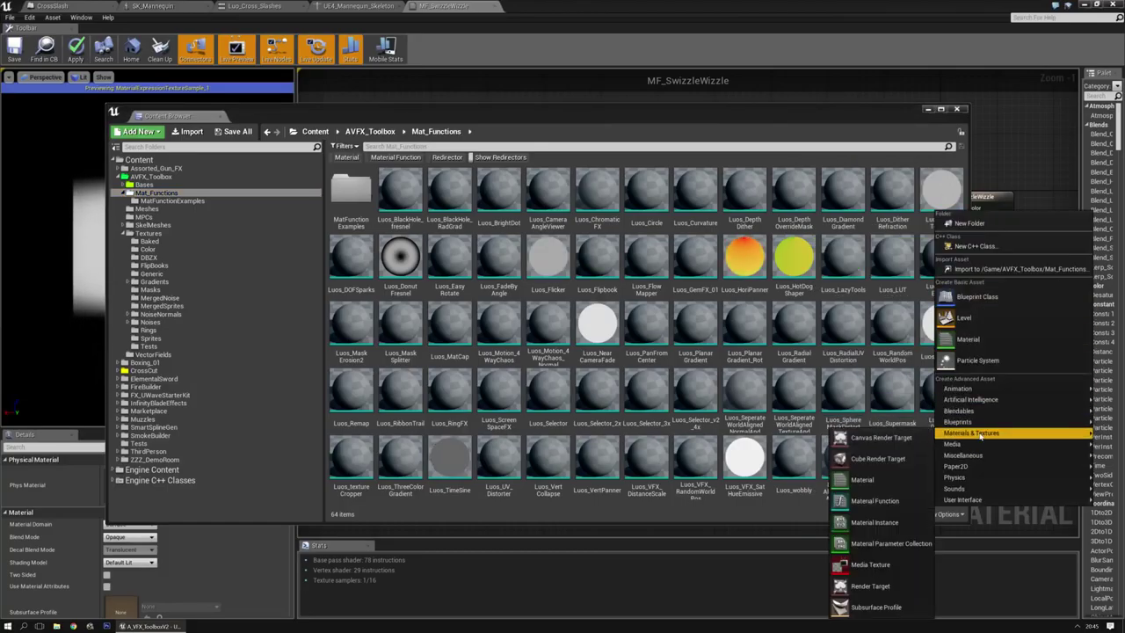
click(874, 501)
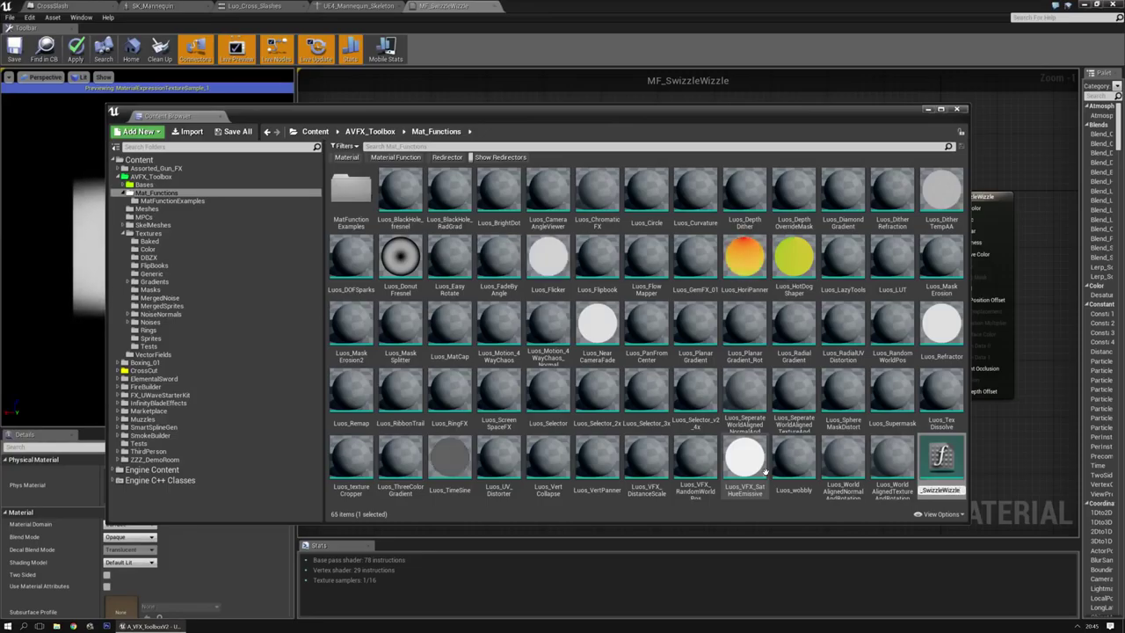
key(Return)
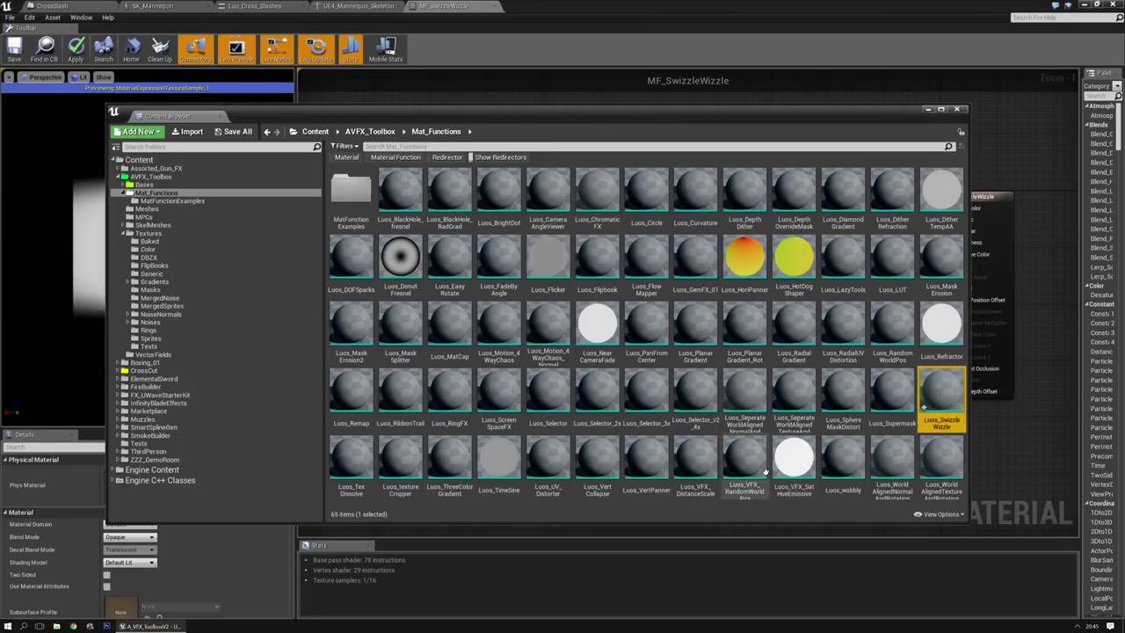
double_click(941, 393)
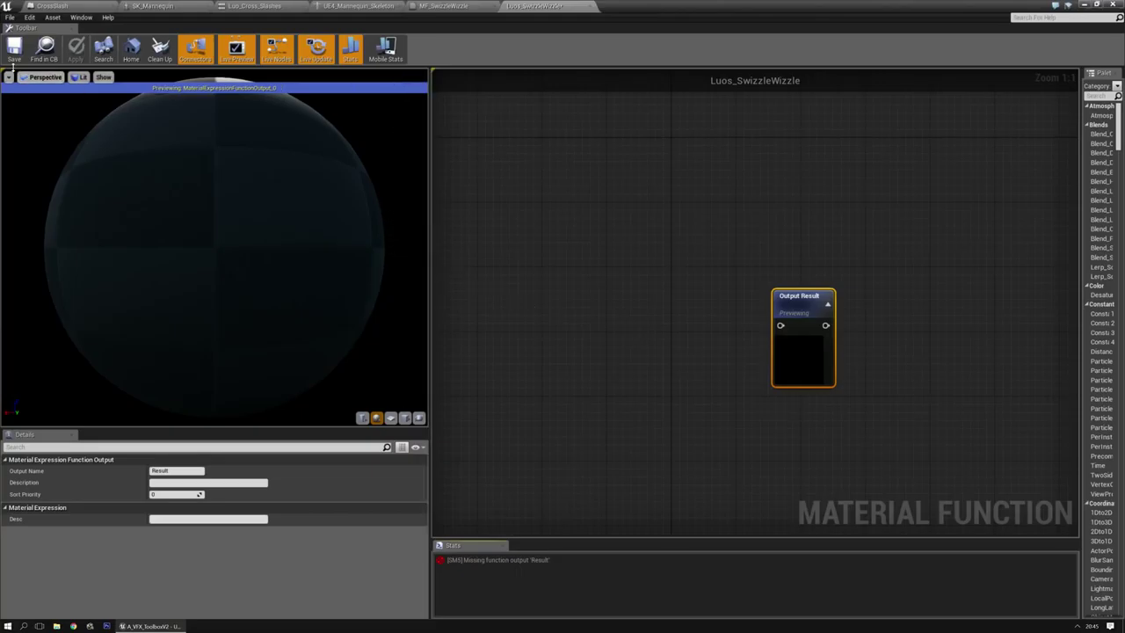
Rename the function to Luos_SwizzleShizzle and reopen it from the Content Browser
click(35, 52)
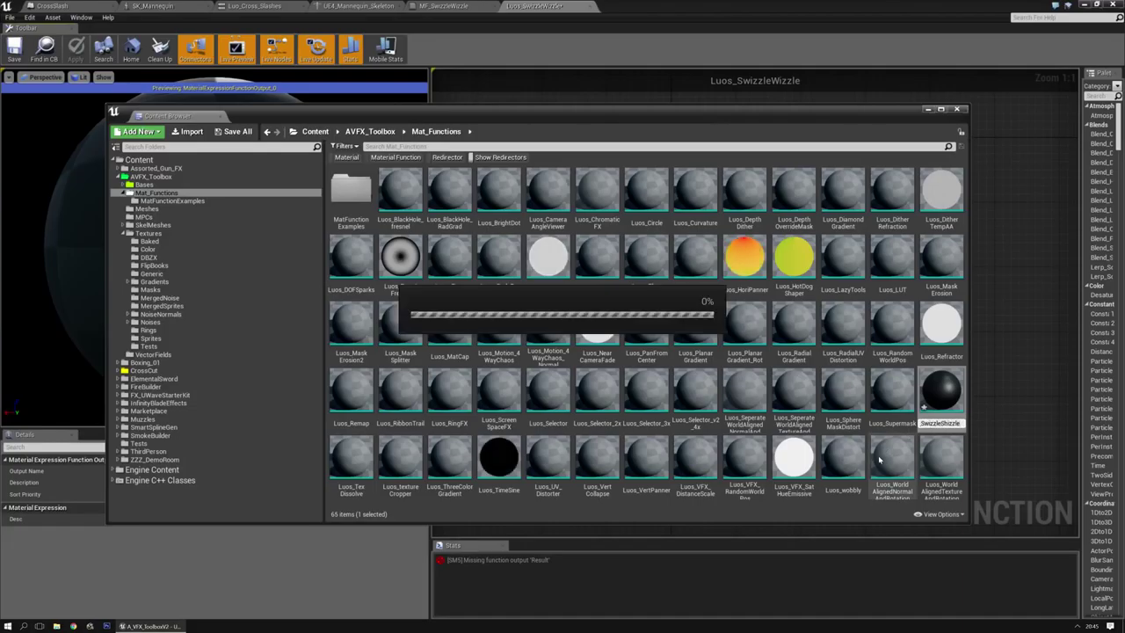
double_click(943, 400)
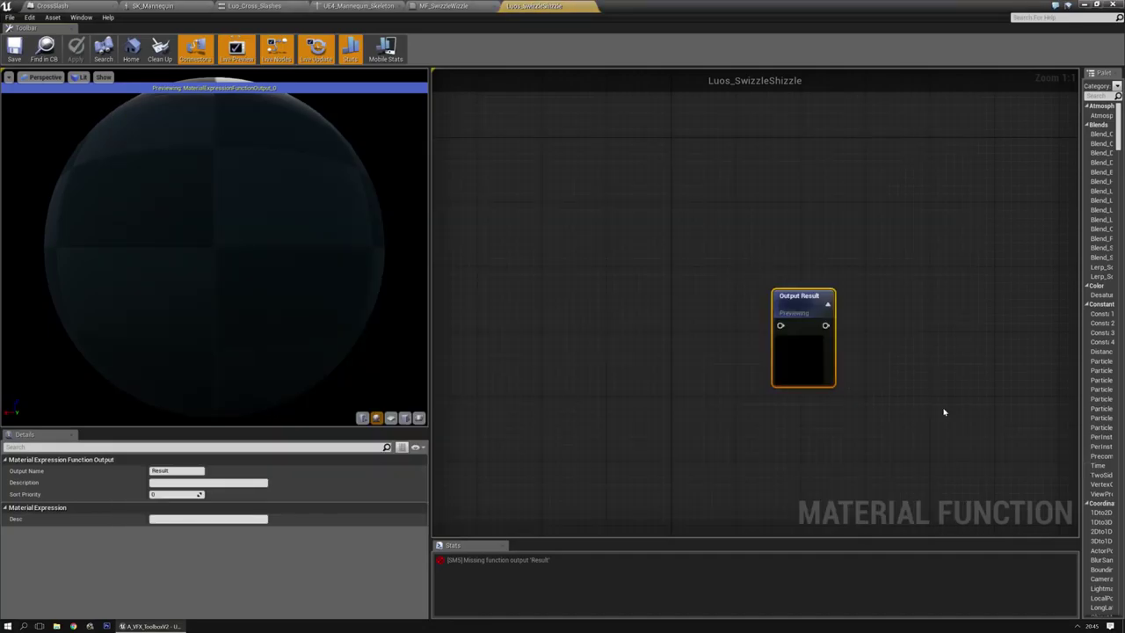
click(592, 342)
In MF_SwizzleWizzle, select the TexCoord, Panner, Mask, Append, Multiply and constant nodes
click(444, 7)
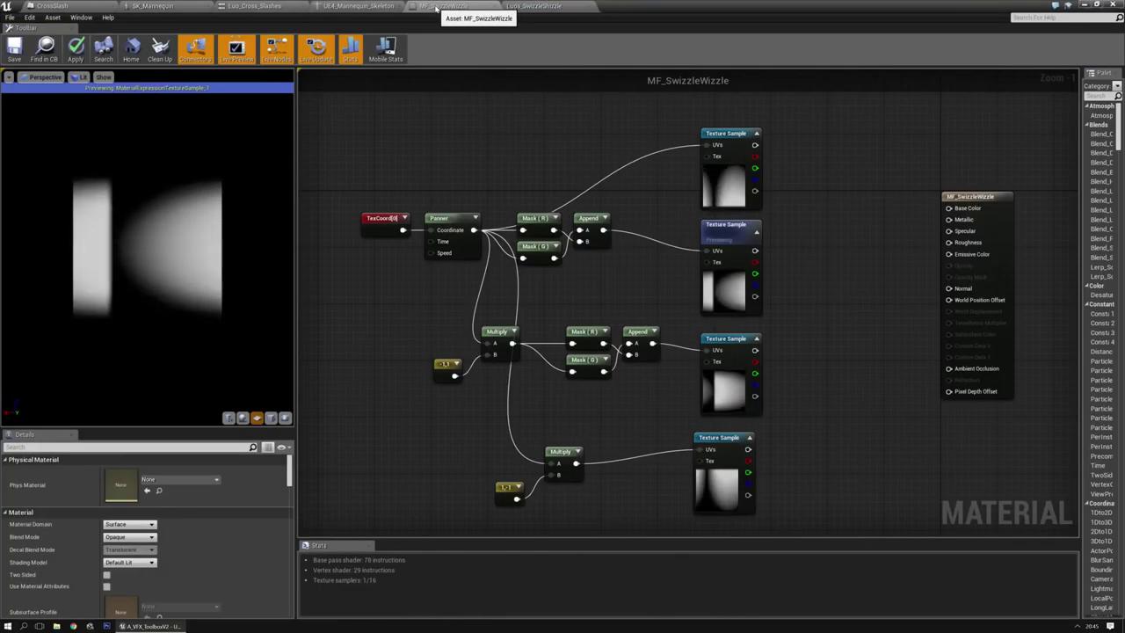
right_drag(508, 163, 508, 162)
scroll(510, 151, down, 1)
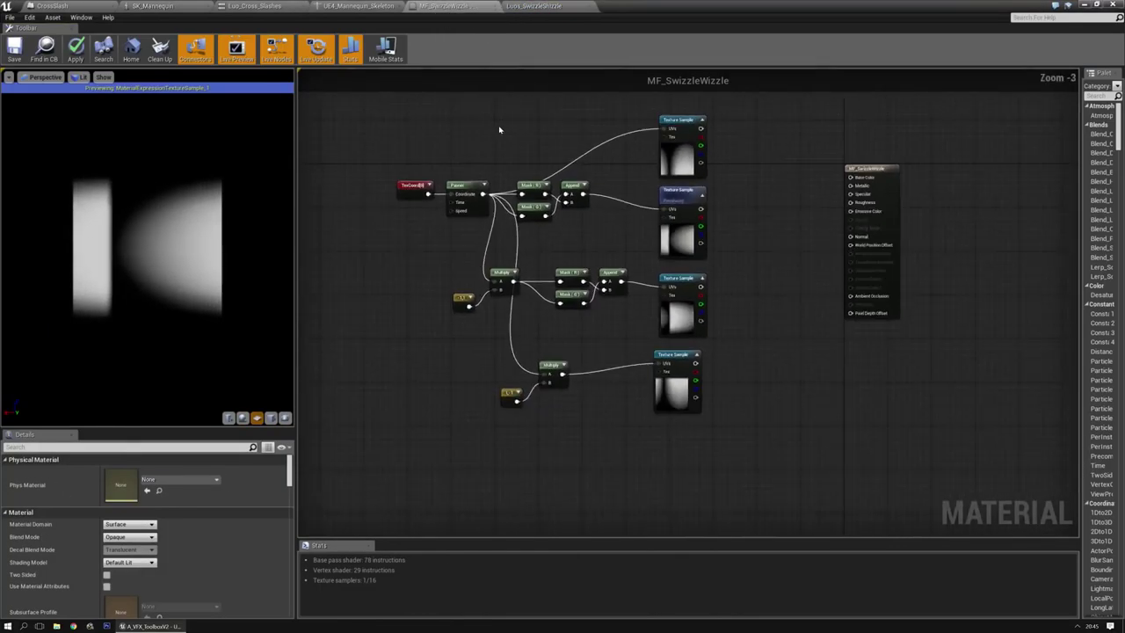
scroll(494, 169, up, 1)
drag(725, 110, 725, 89)
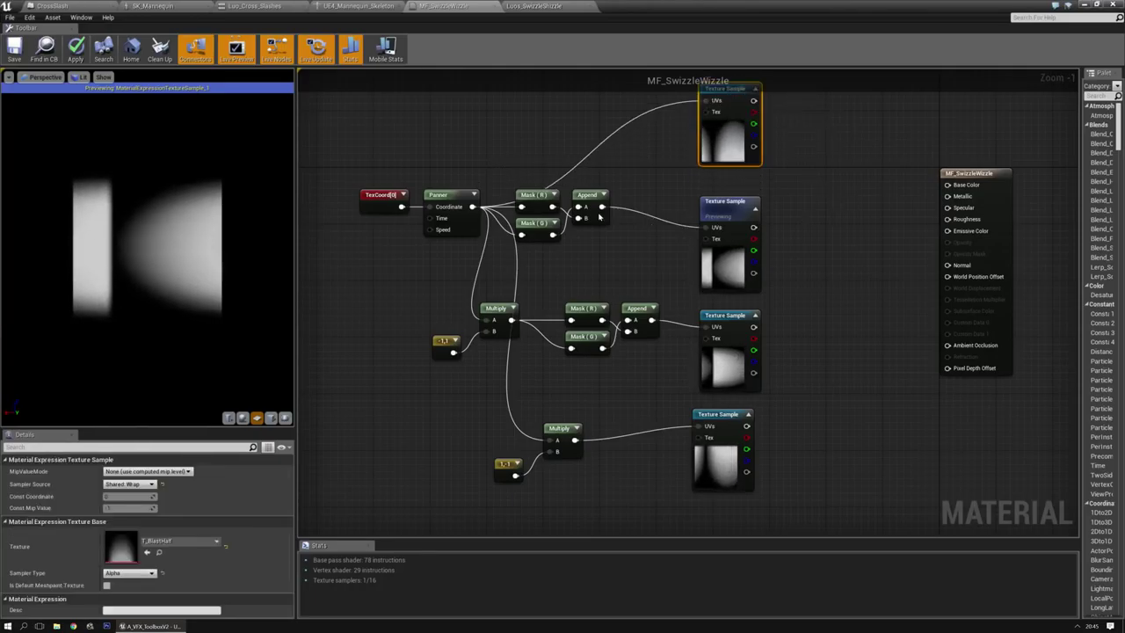
drag(665, 178, 395, 505)
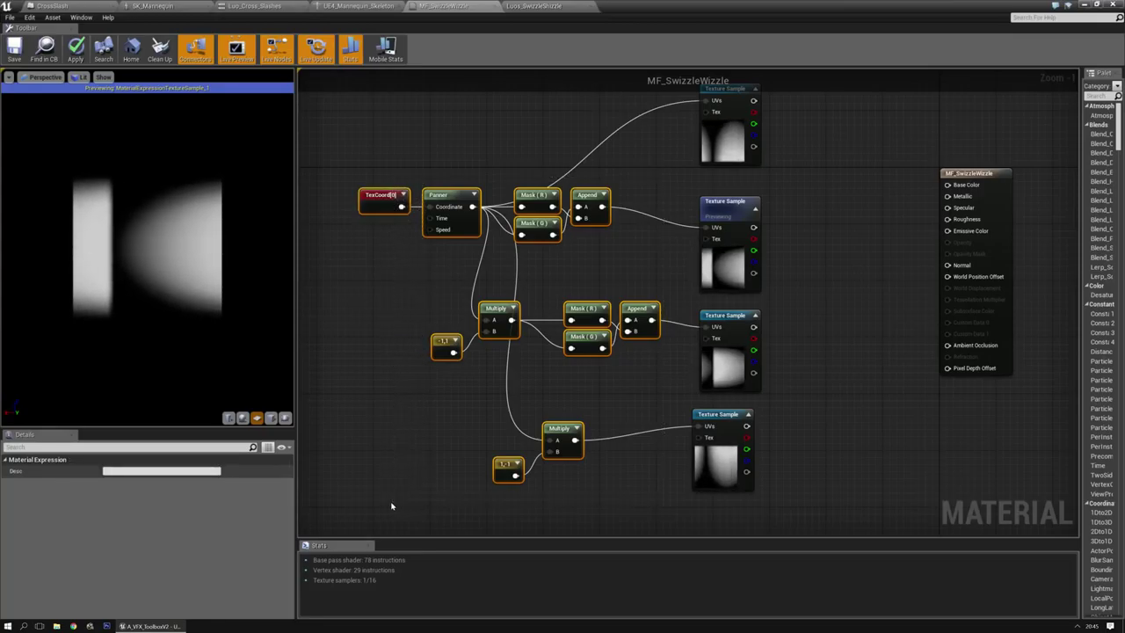
Paste the nodes into Luos_SwizzleShizzle and place Output Result beside the first Append
click(534, 6)
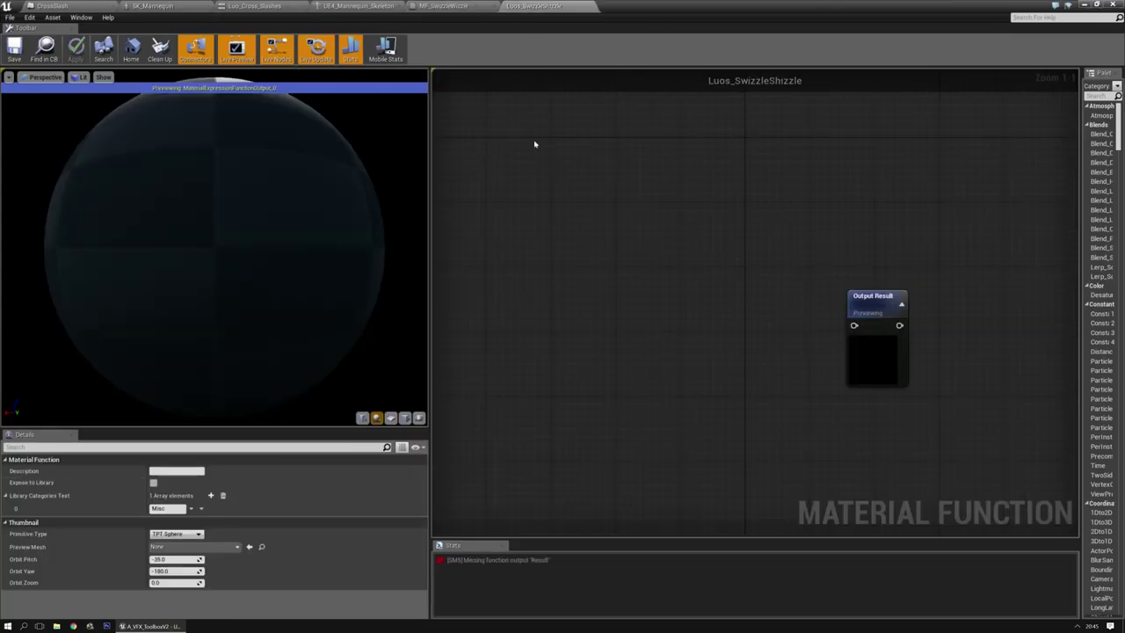
key(ctrl+v)
right_drag(686, 270, 611, 290)
click(791, 291)
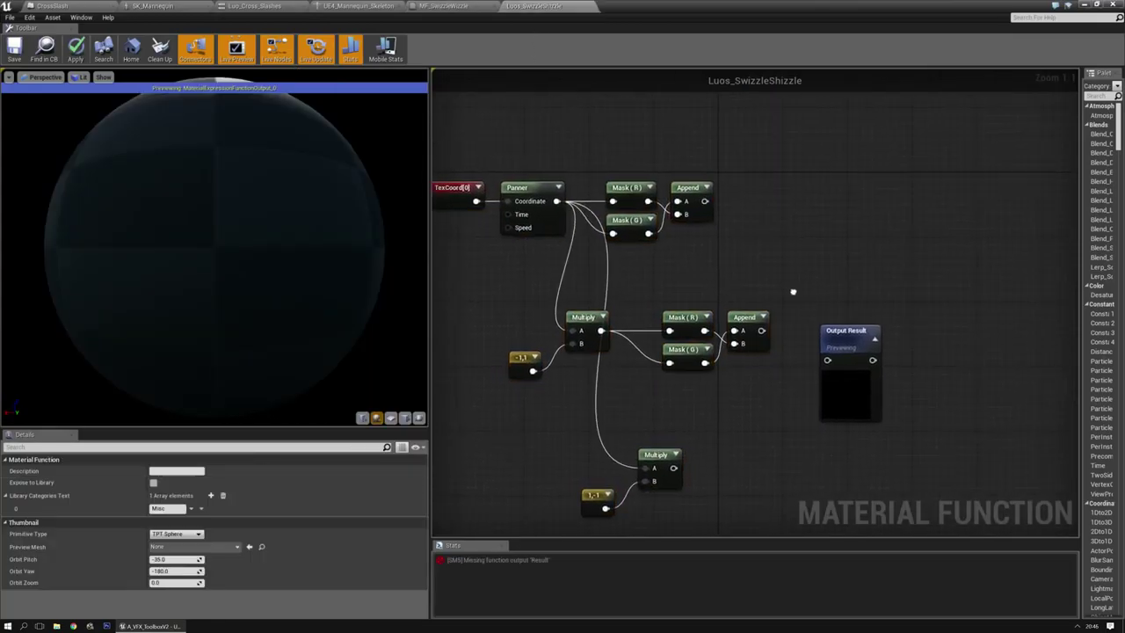
right_drag(791, 291, 851, 302)
right_drag(530, 278, 566, 295)
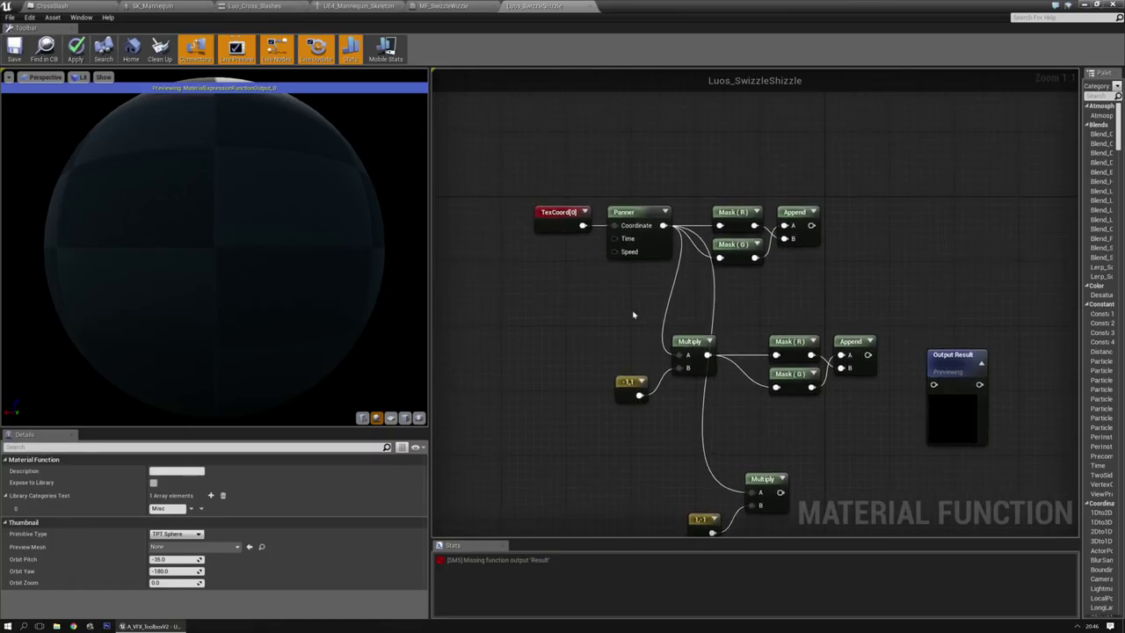
right_drag(633, 314, 598, 256)
drag(855, 299, 848, 164)
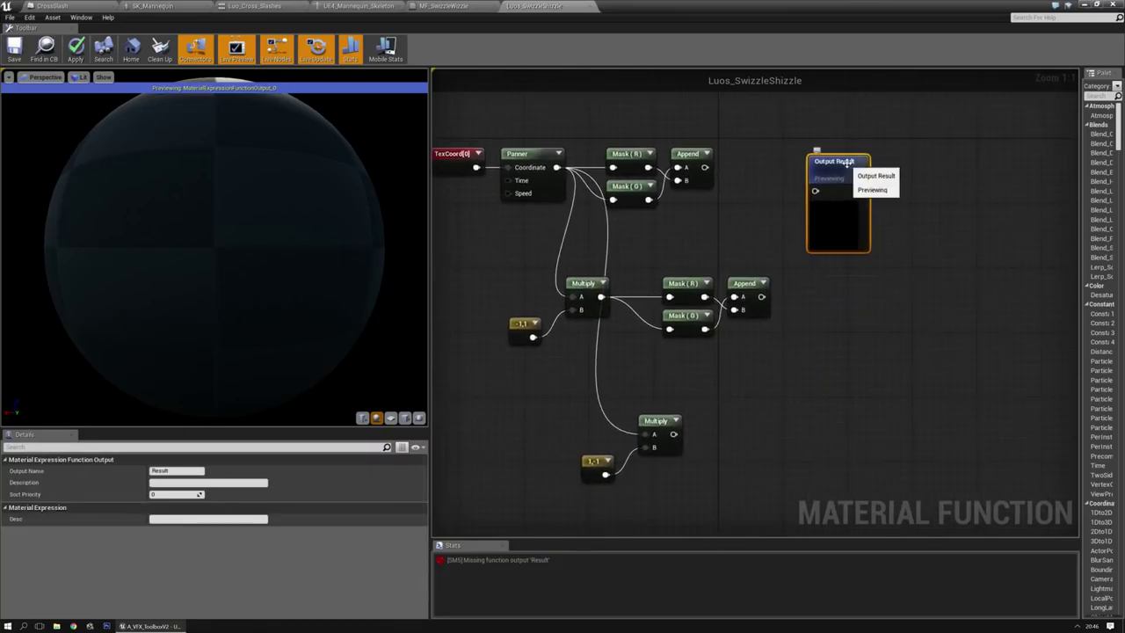
Duplicate the Output Result node twice to get three outputs
key(ctrl+w)
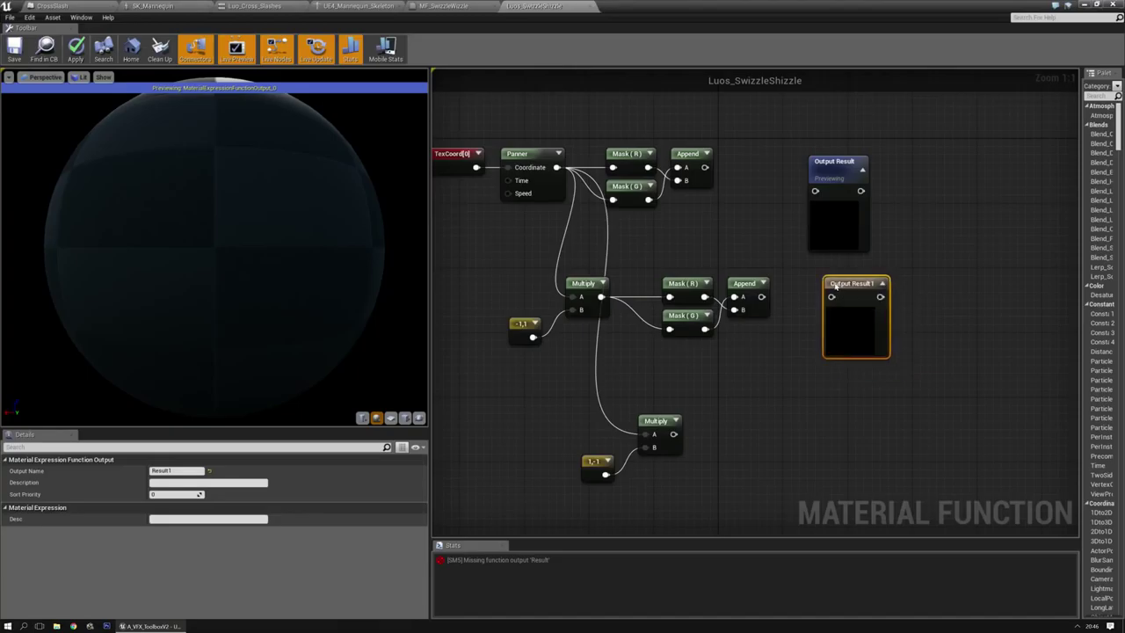
key(ctrl+w)
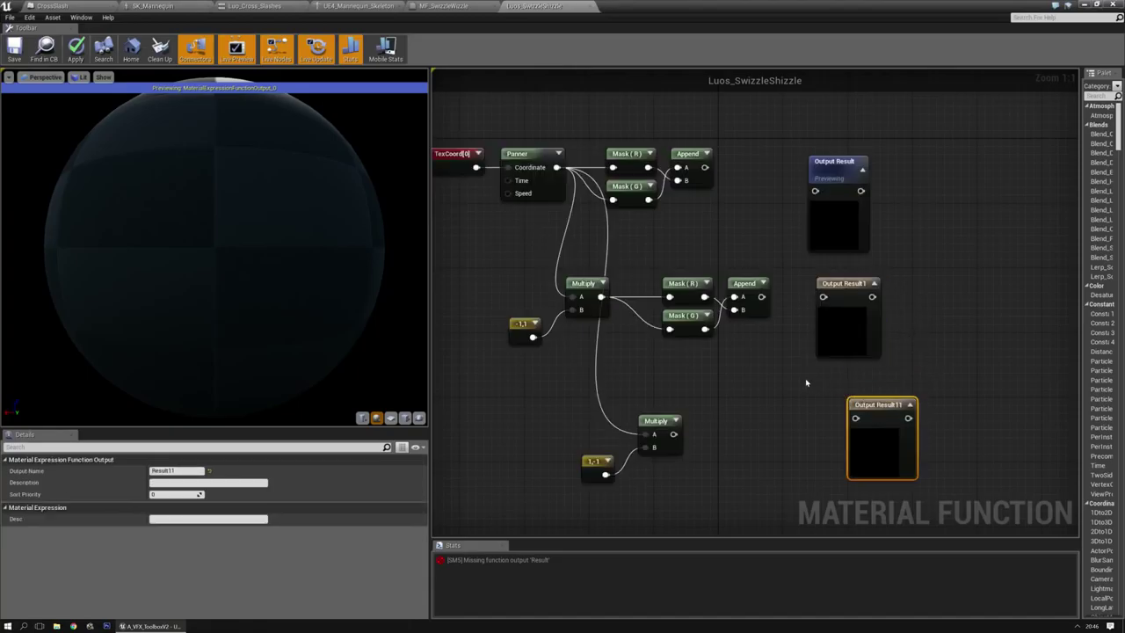
click(804, 382)
right_drag(765, 361, 823, 390)
Wire the first Append, second Append and lower Multiply into Output Result, Result1 and Result11
drag(761, 198, 878, 202)
drag(894, 324, 849, 318)
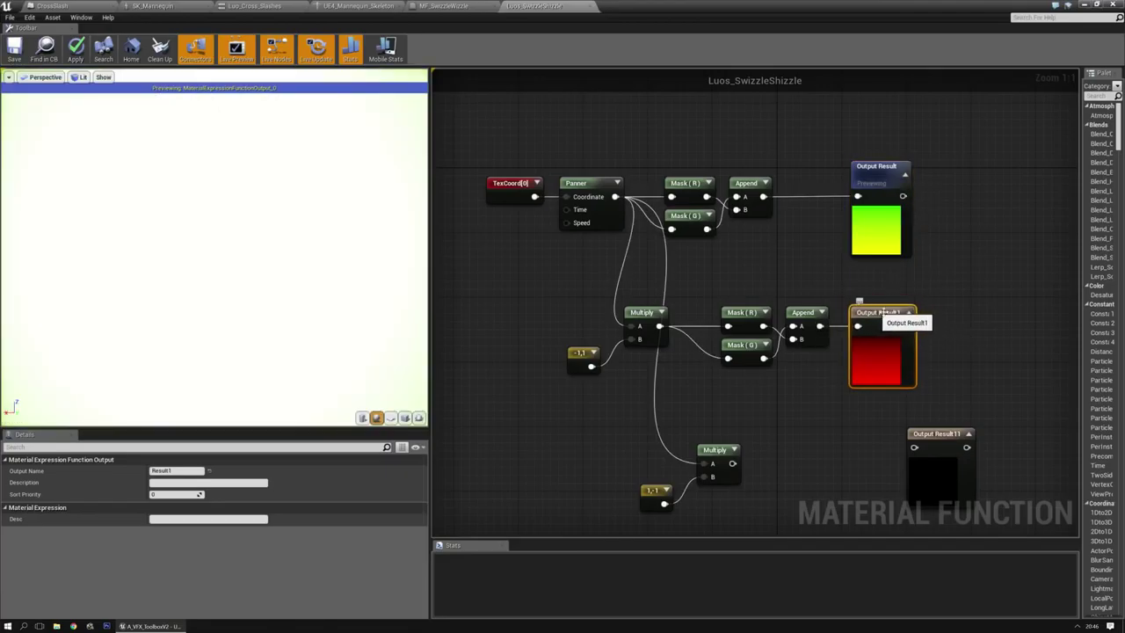
right_drag(936, 437, 895, 356)
drag(895, 356, 829, 381)
drag(691, 383, 811, 392)
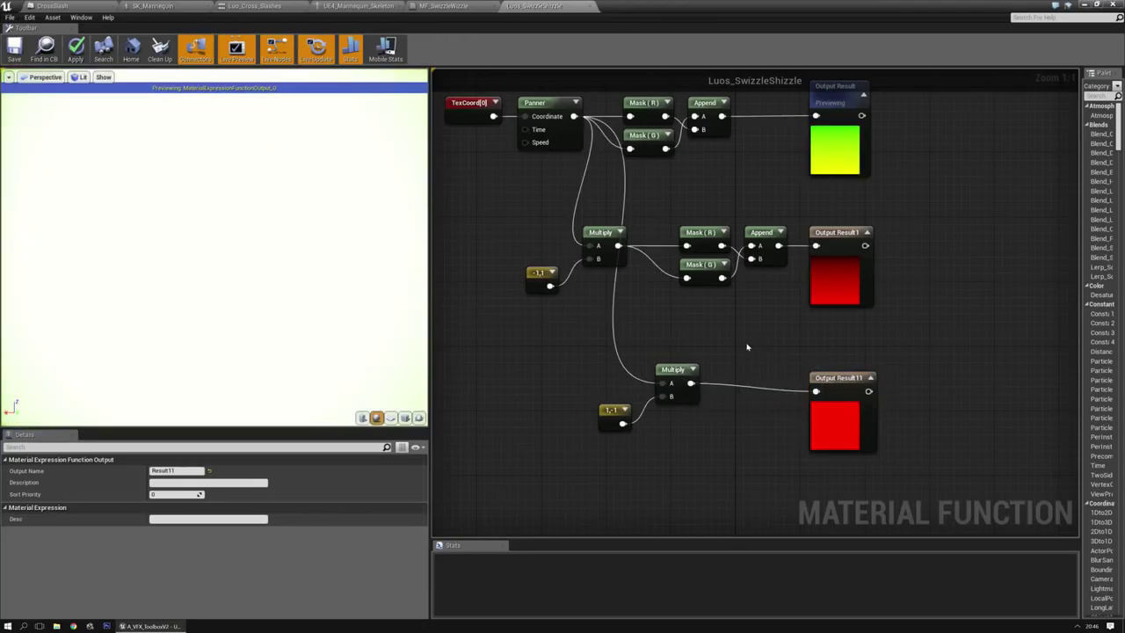
click(747, 348)
right_drag(747, 347, 689, 419)
right_drag(547, 328, 646, 330)
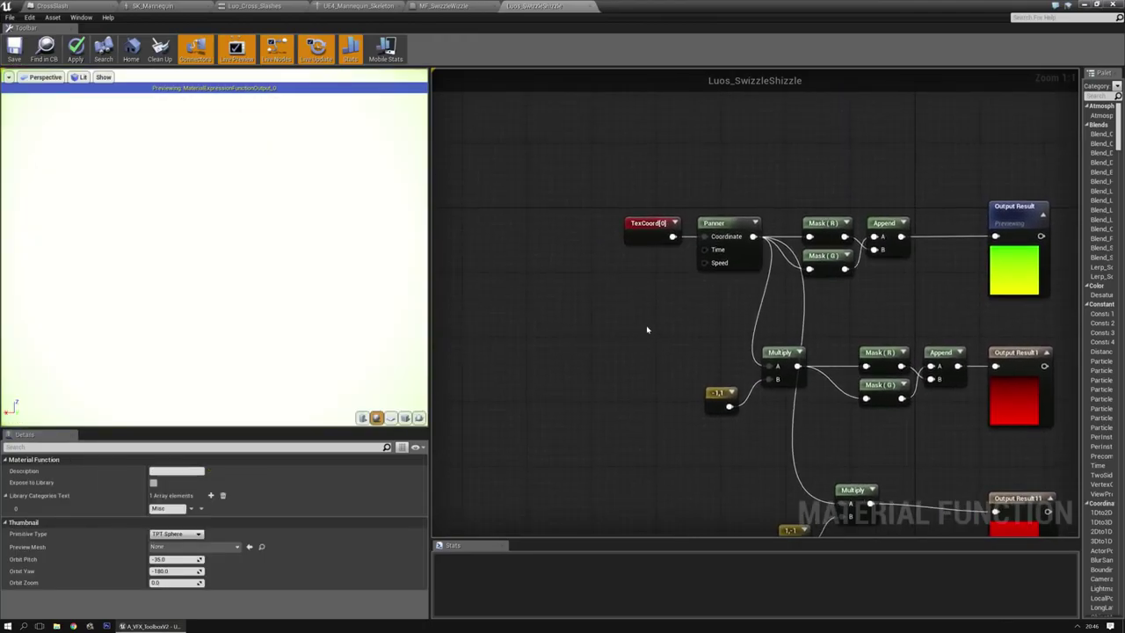
right_drag(721, 201, 691, 308)
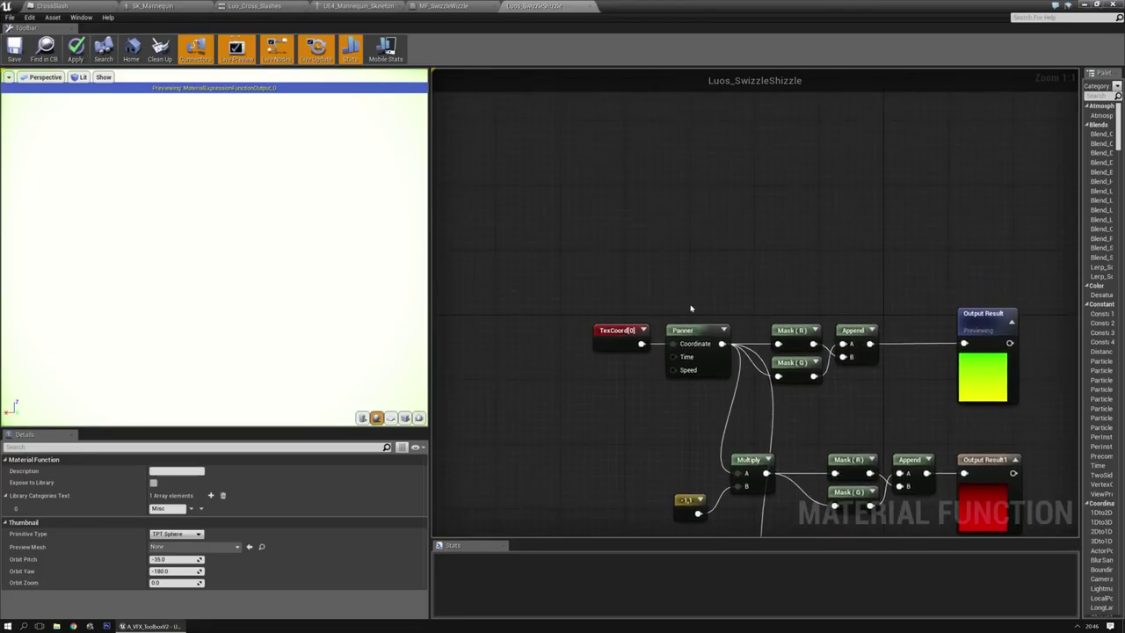
right_drag(678, 269, 657, 312)
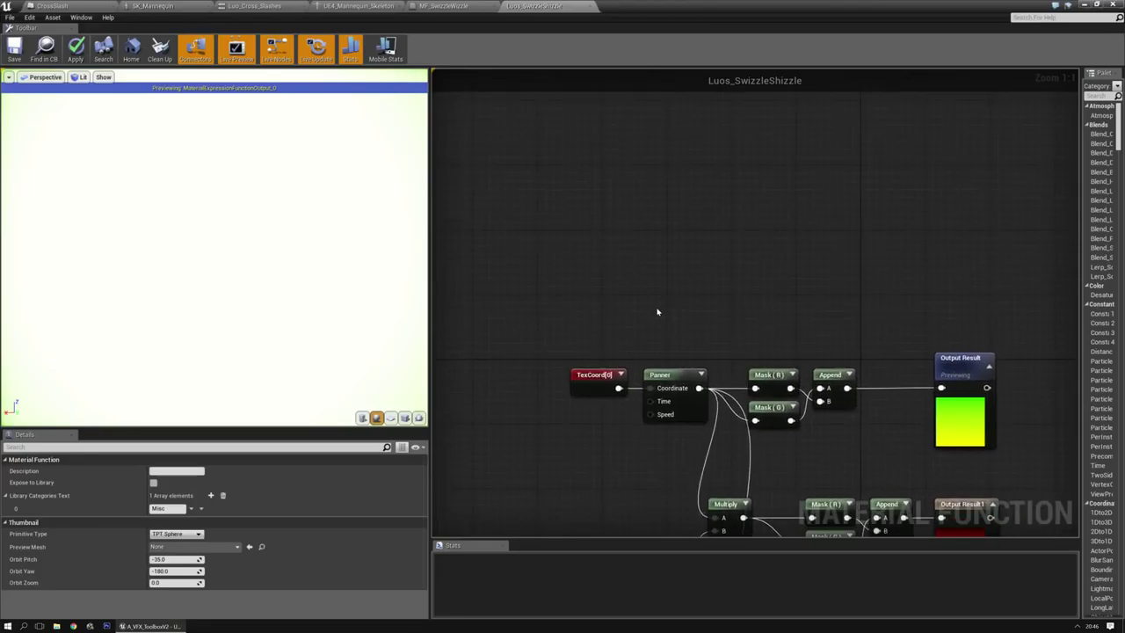
Add a Vector2 Function Input named Coordinates, with a description saying UVs plug in here
right_click(657, 312)
text(input)
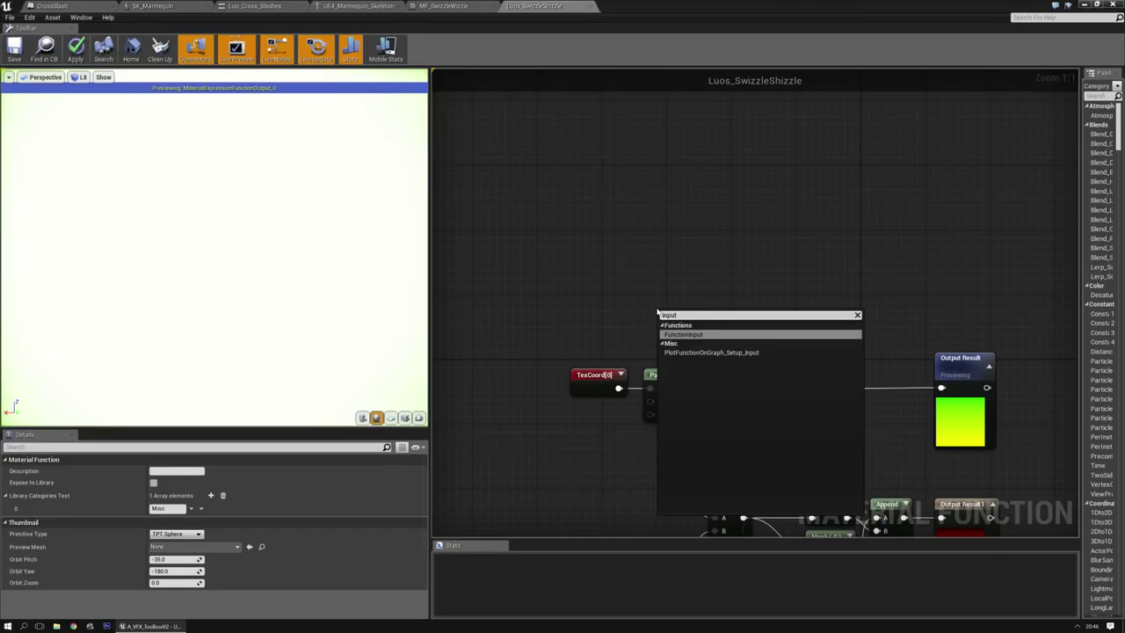
key(Return)
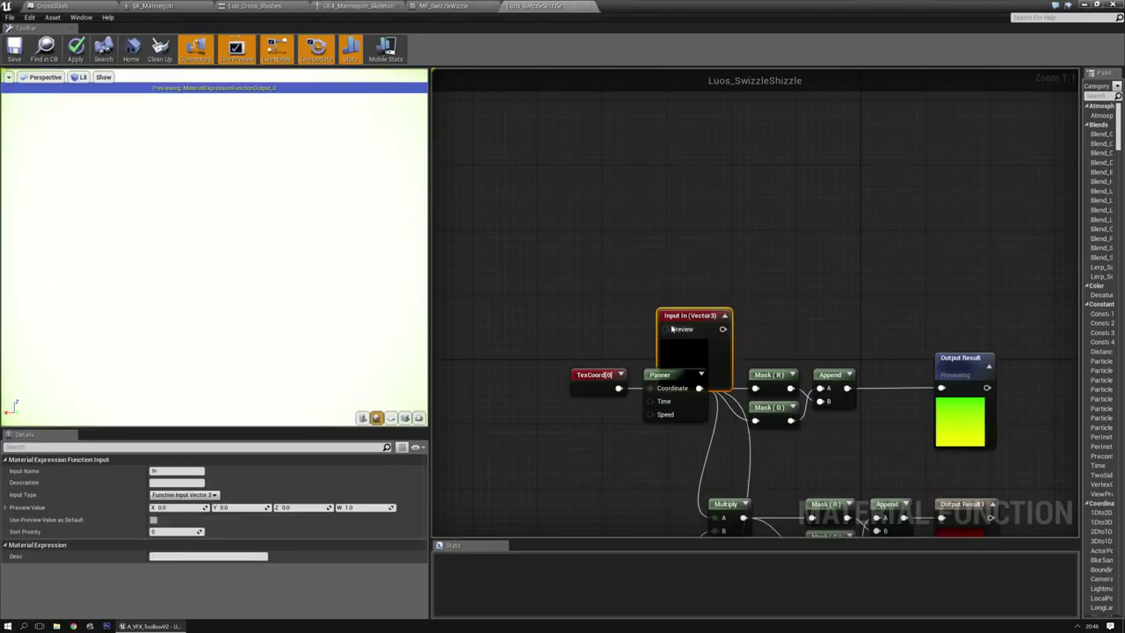
drag(671, 317, 657, 280)
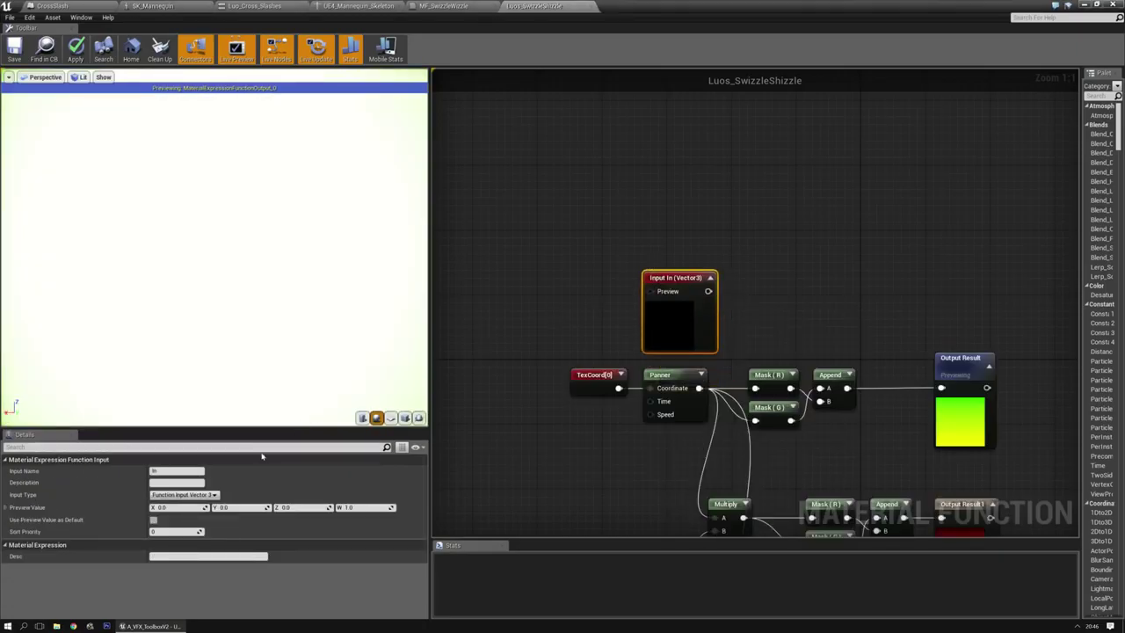
click(183, 495)
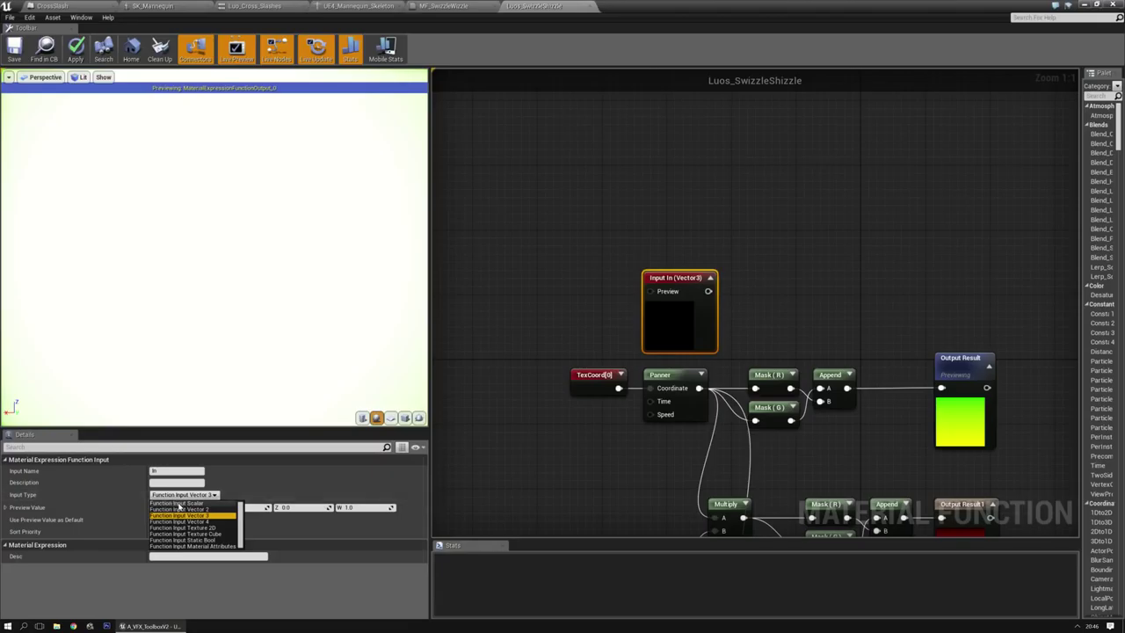
click(185, 509)
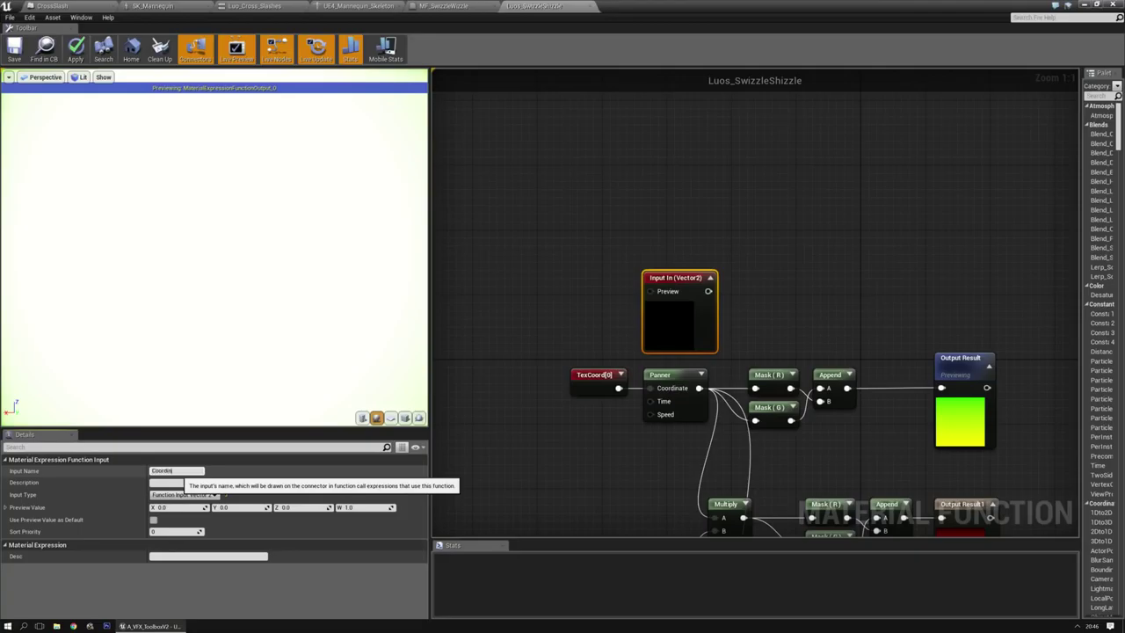
text(Coordinates)
key(Return)
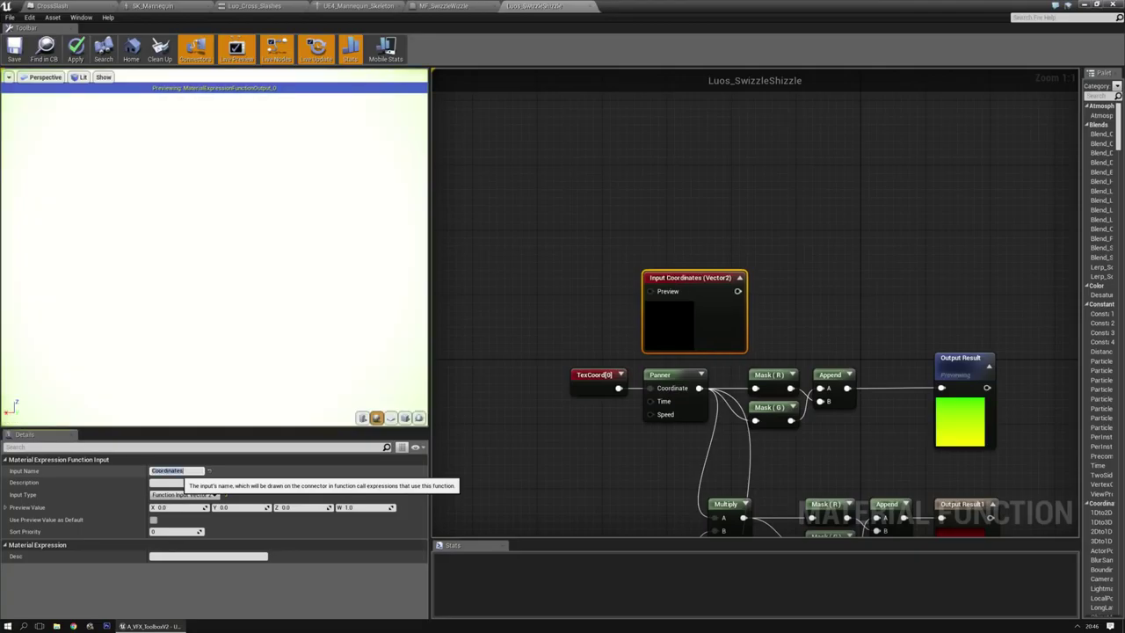
click(184, 484)
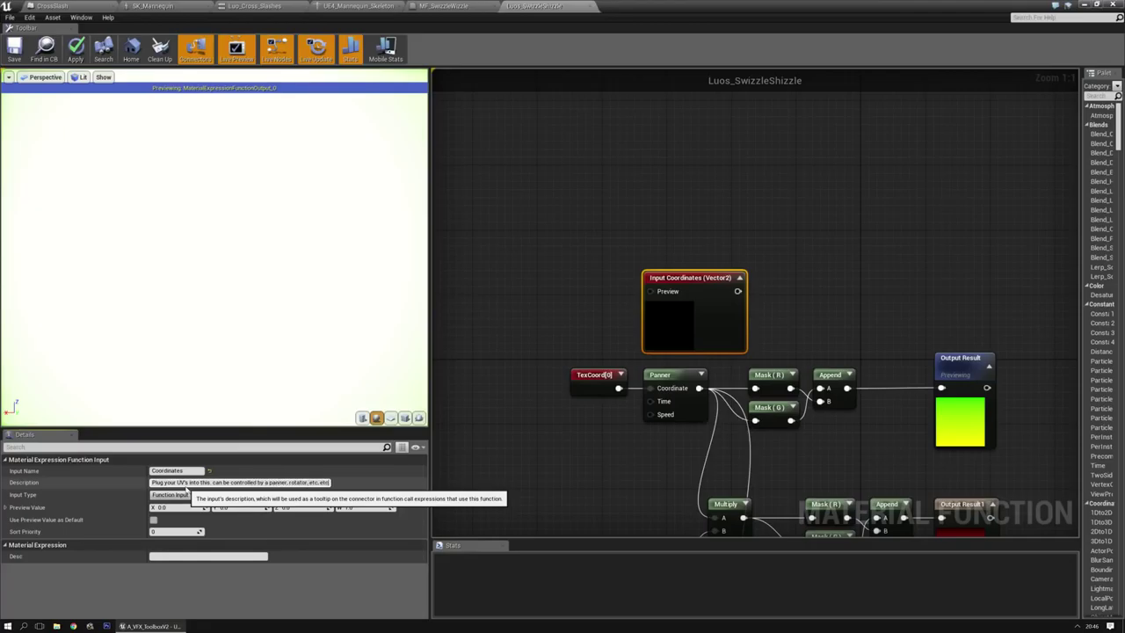
key(Return)
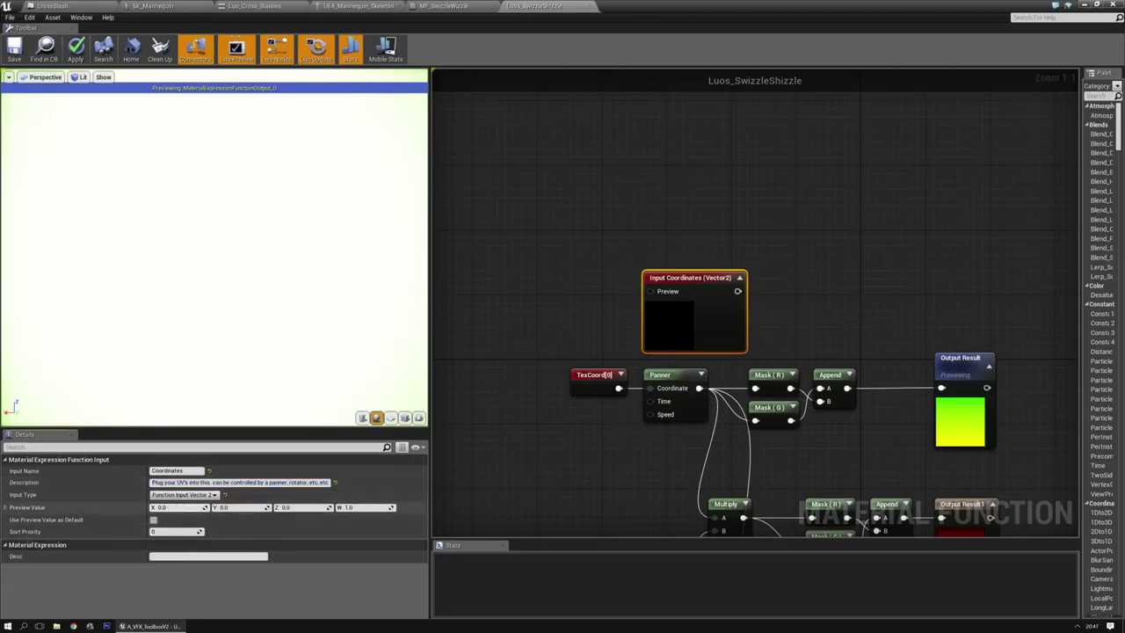
click(567, 370)
Preview the Coordinates input with TexCoord as default and feed it into the Masks and Multiplies
click(602, 375)
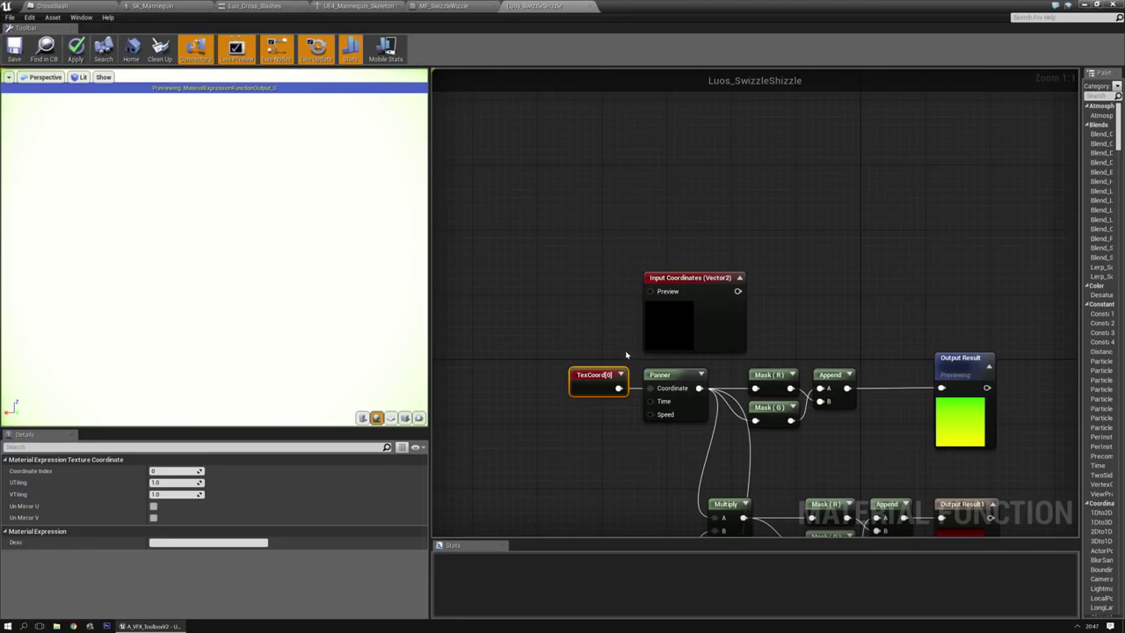
click(665, 284)
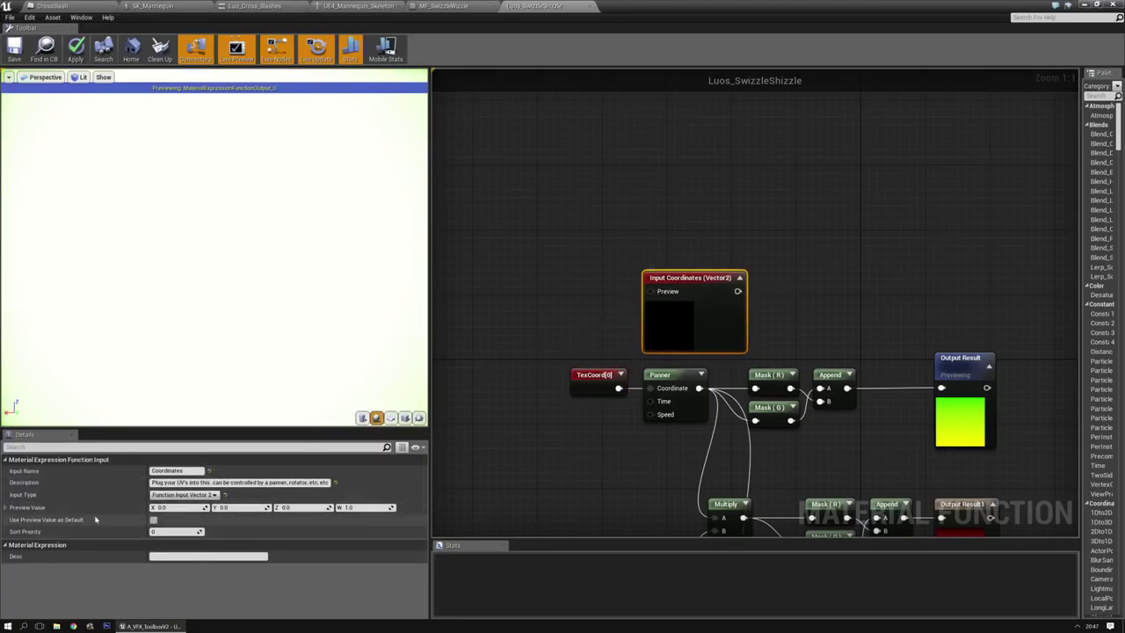
click(153, 520)
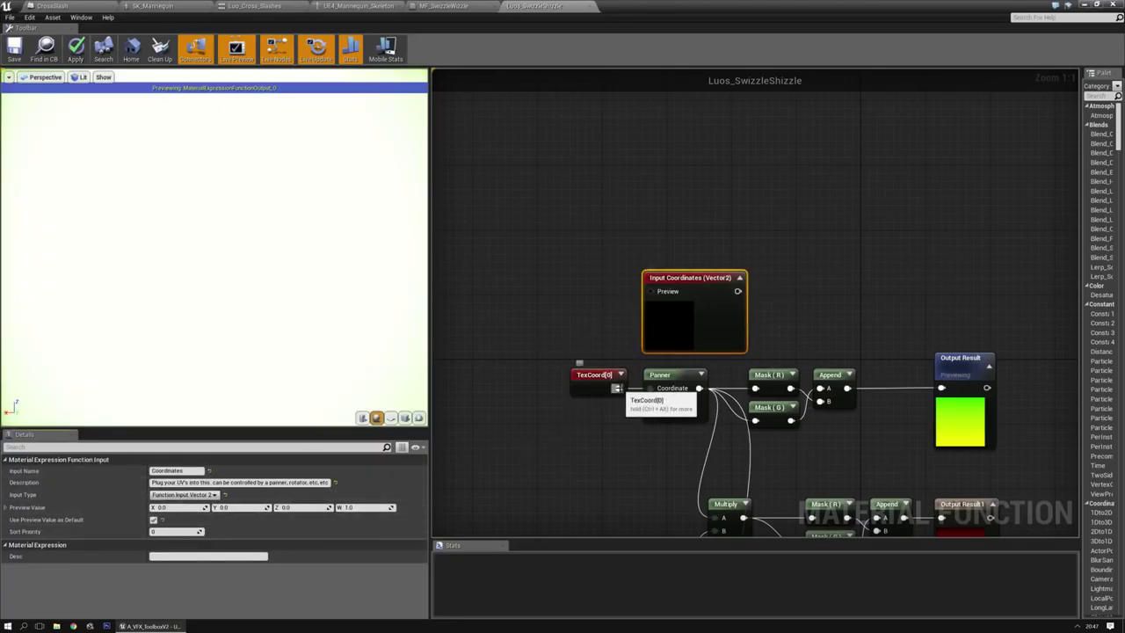
drag(619, 387, 648, 296)
right_drag(649, 296, 579, 242)
click(545, 290)
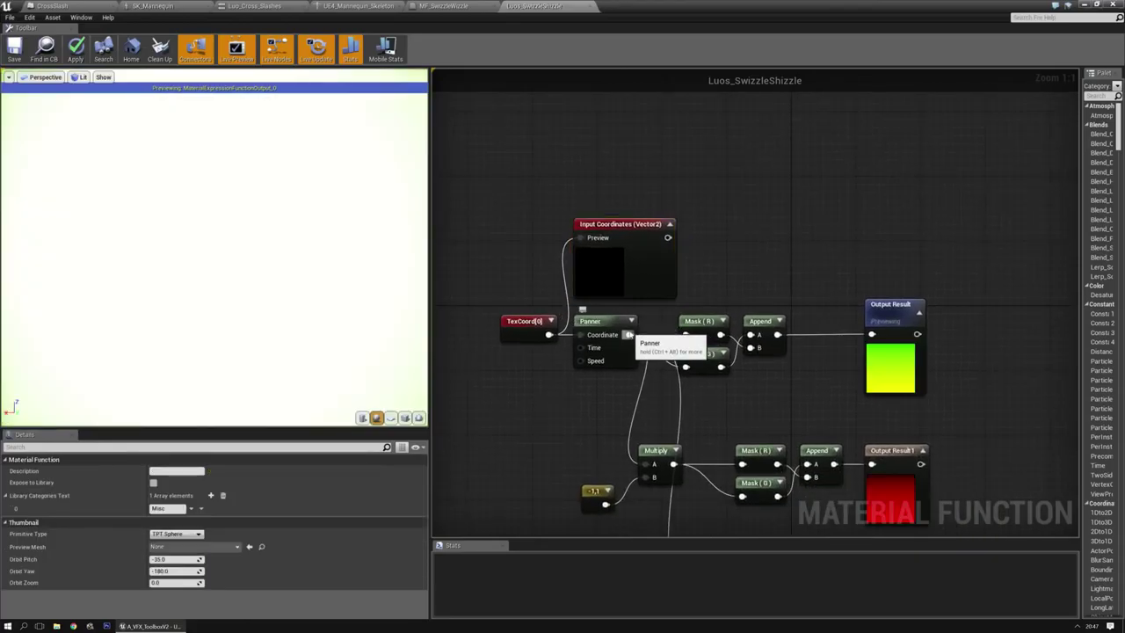
ctrl+drag(629, 335, 668, 237)
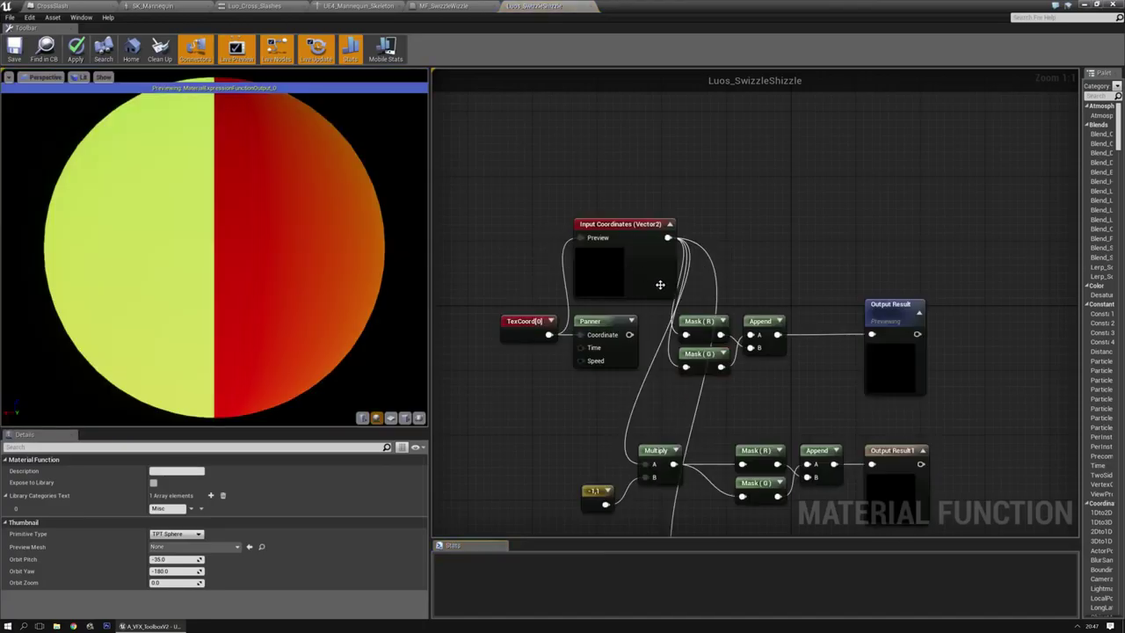
Delete the Panner and line TexCoord up just left of Input Coordinates
click(611, 323)
key(Delete)
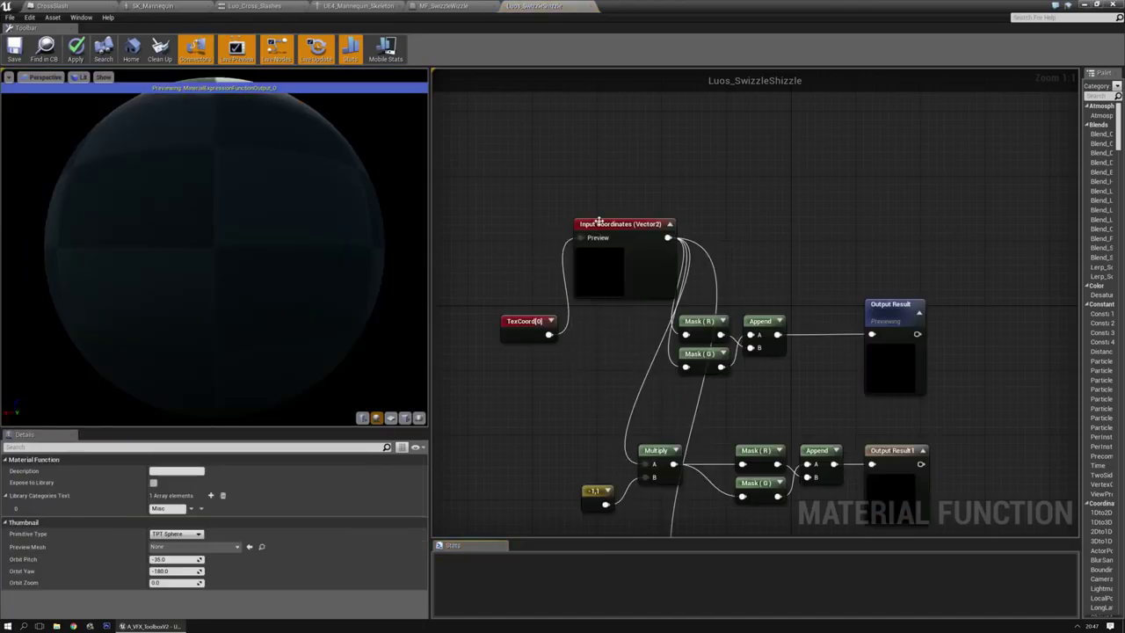
drag(519, 324, 467, 315)
drag(623, 218, 574, 308)
right_drag(452, 305, 546, 236)
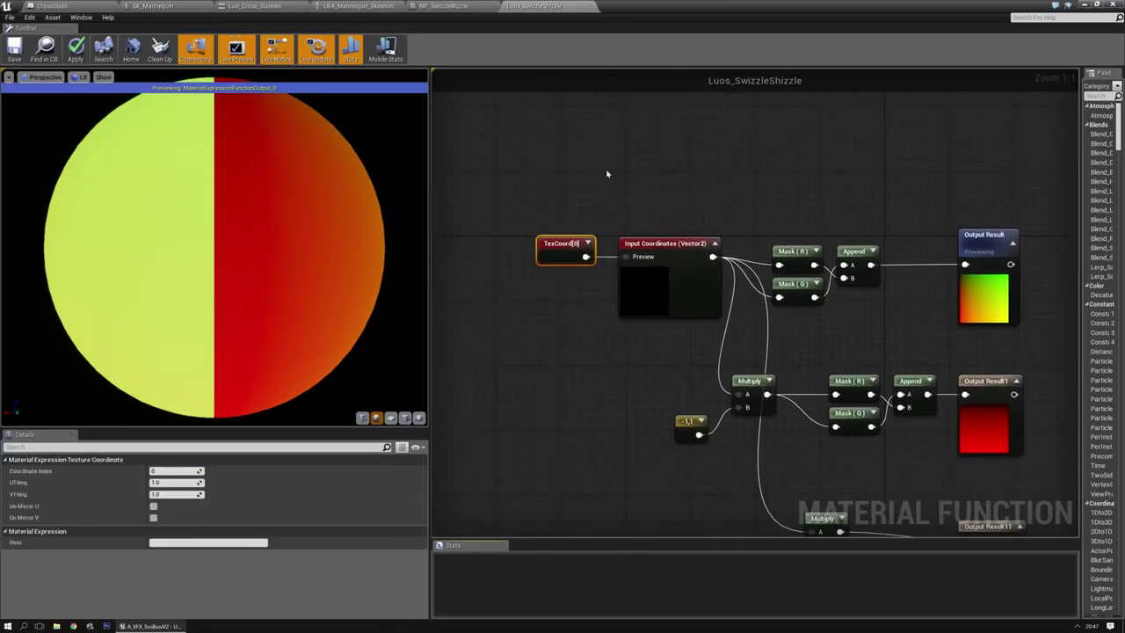
drag(522, 201, 619, 273)
click(772, 214)
Check the output nodes, then return to MF_SwizzleWizzle's texture samples
right_drag(772, 214, 555, 170)
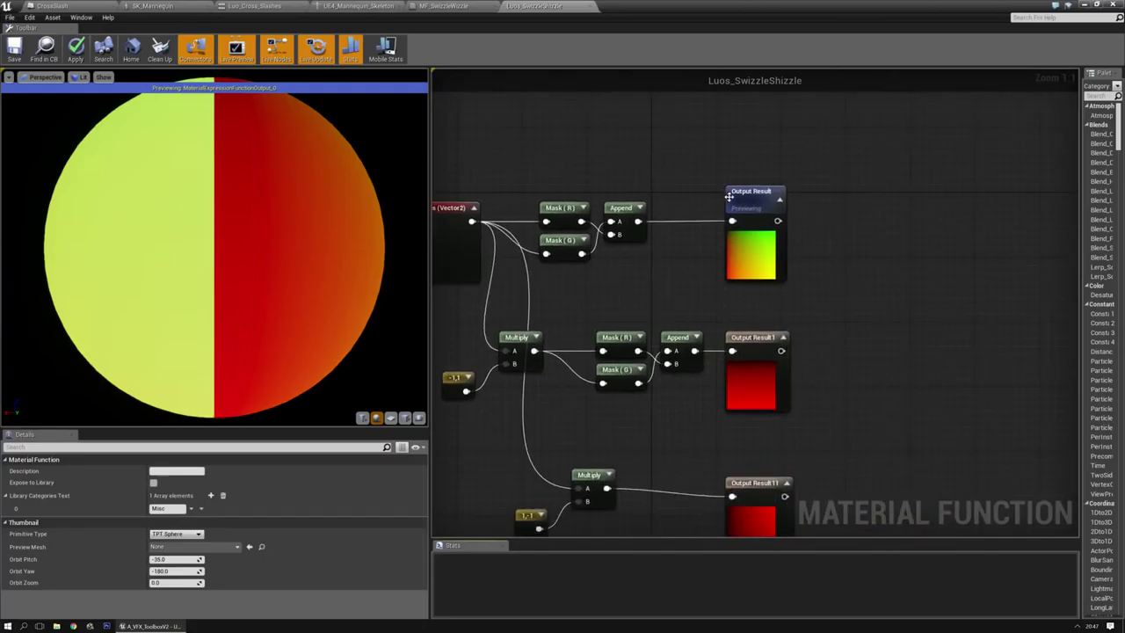
click(756, 195)
click(754, 340)
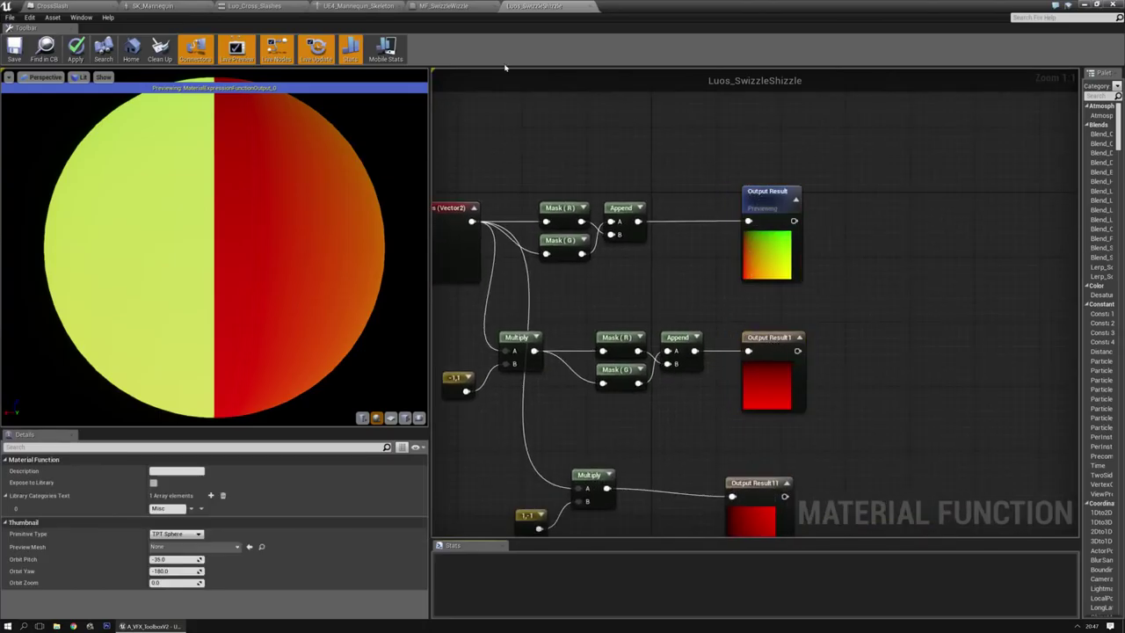
click(444, 6)
right_drag(741, 118, 745, 180)
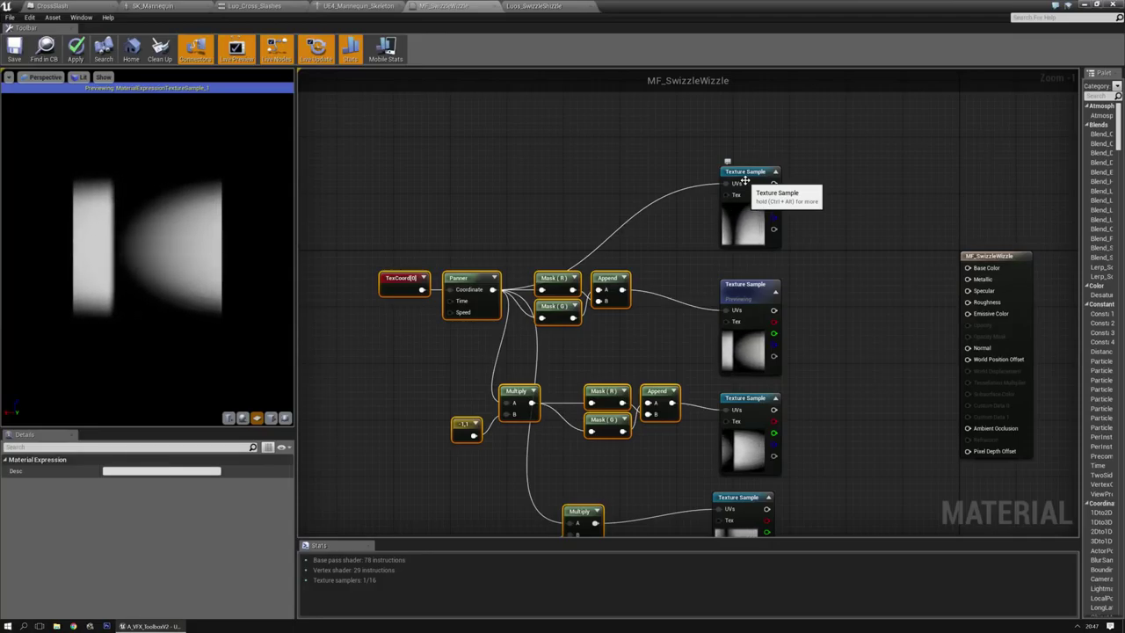
Nudge the top Texture Sample and select the lower Texture Samples in MF_SwizzleWizzle
drag(745, 180, 739, 175)
click(738, 288)
right_drag(771, 393, 771, 279)
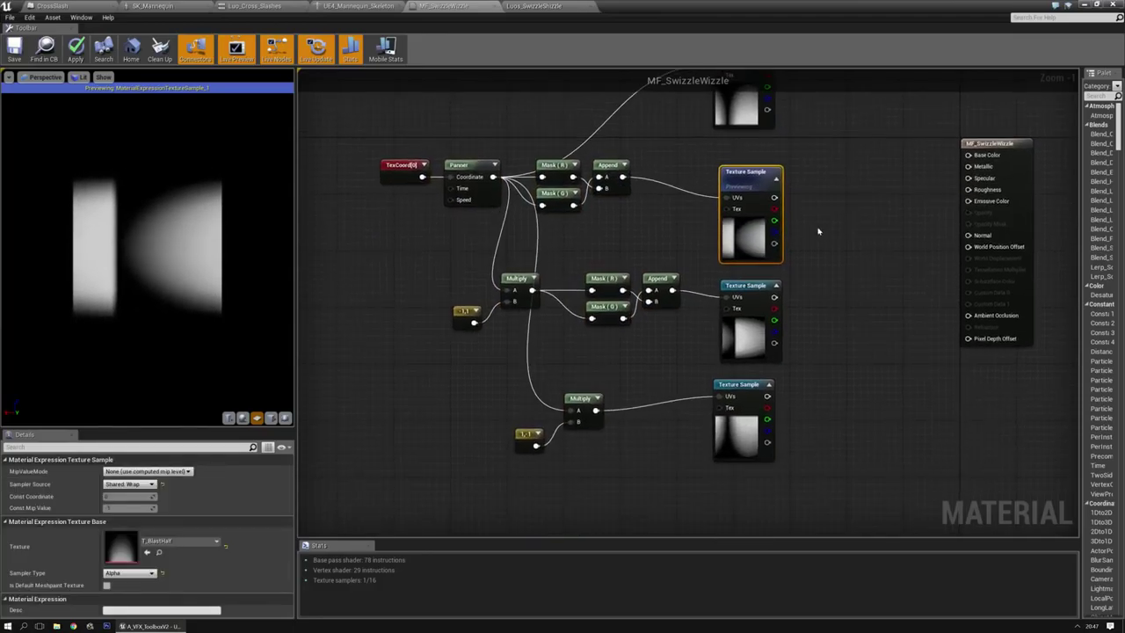
ctrl+click(763, 286)
In Luos_SwizzleShizzle, rename the bottom output node to Flip Horizontal
click(537, 5)
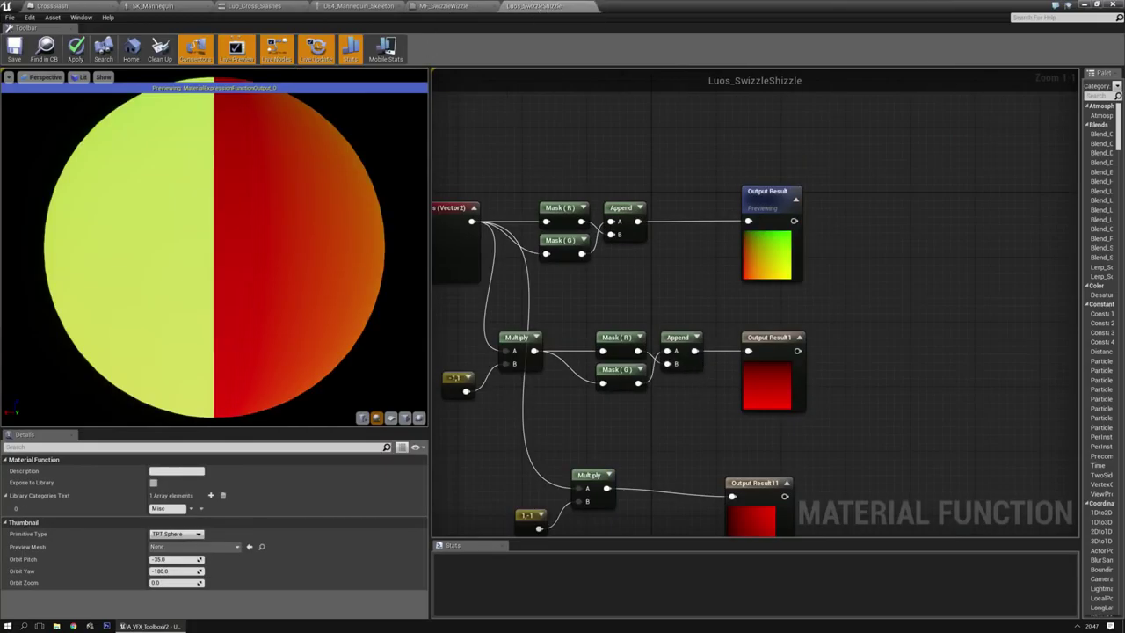
click(747, 373)
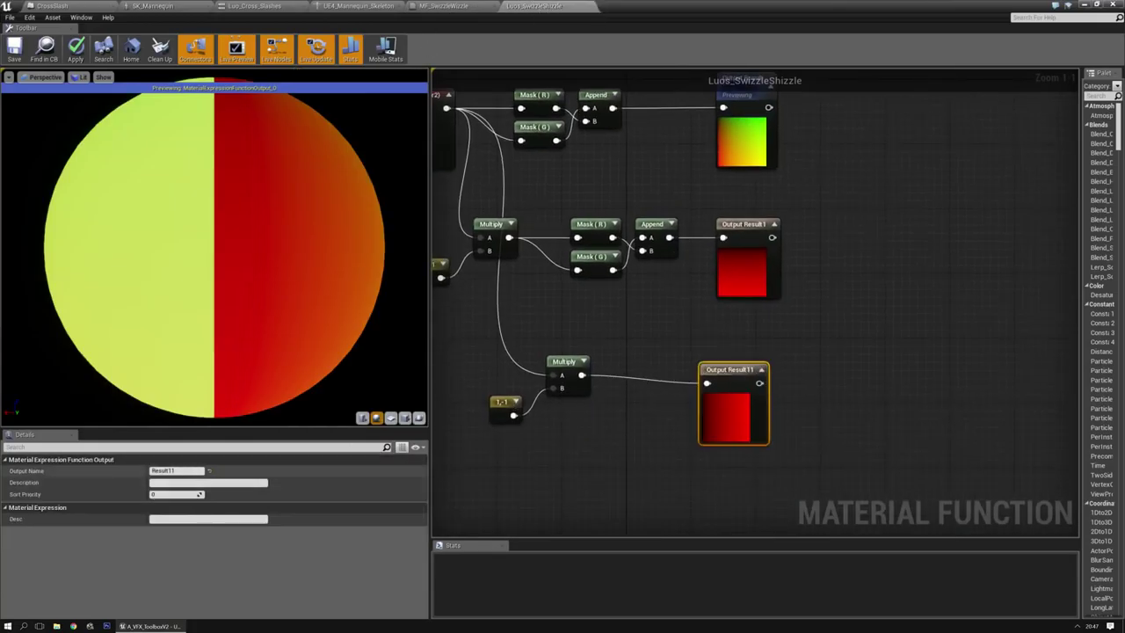
click(180, 471)
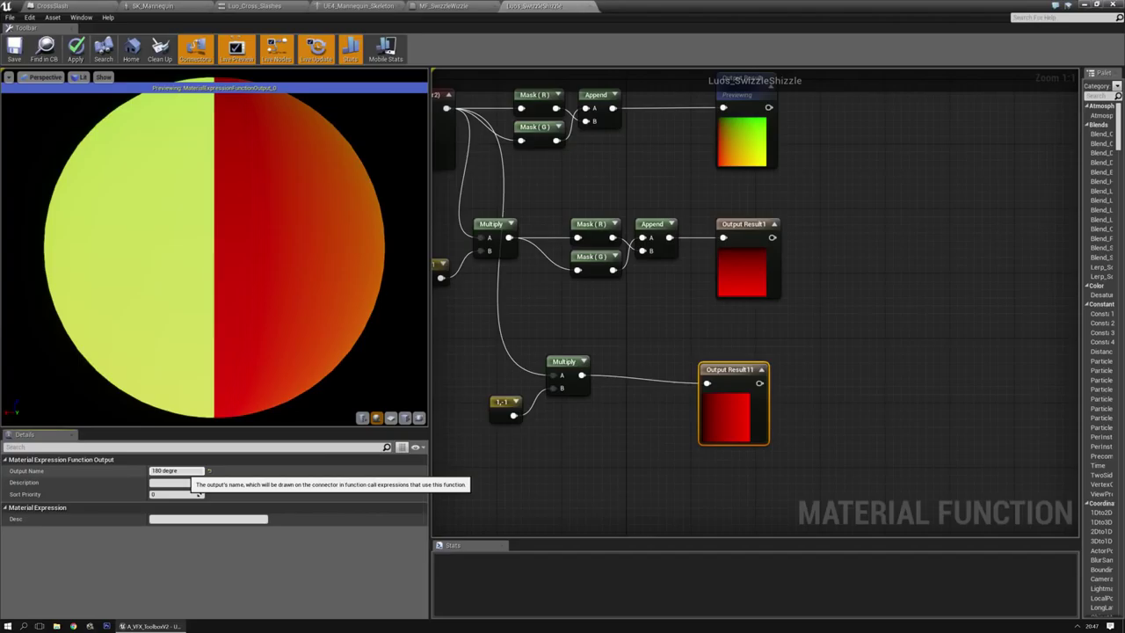
key(Return)
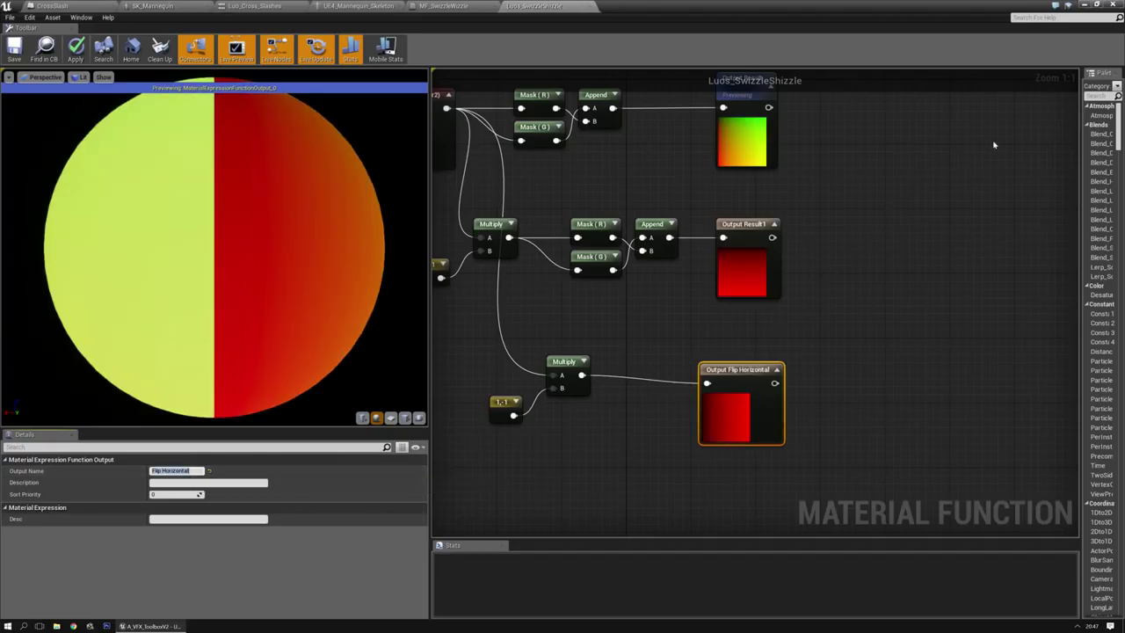
Rename the top output to Rotate 90 and the middle output to Rotate 270
right_drag(709, 126, 678, 261)
click(720, 230)
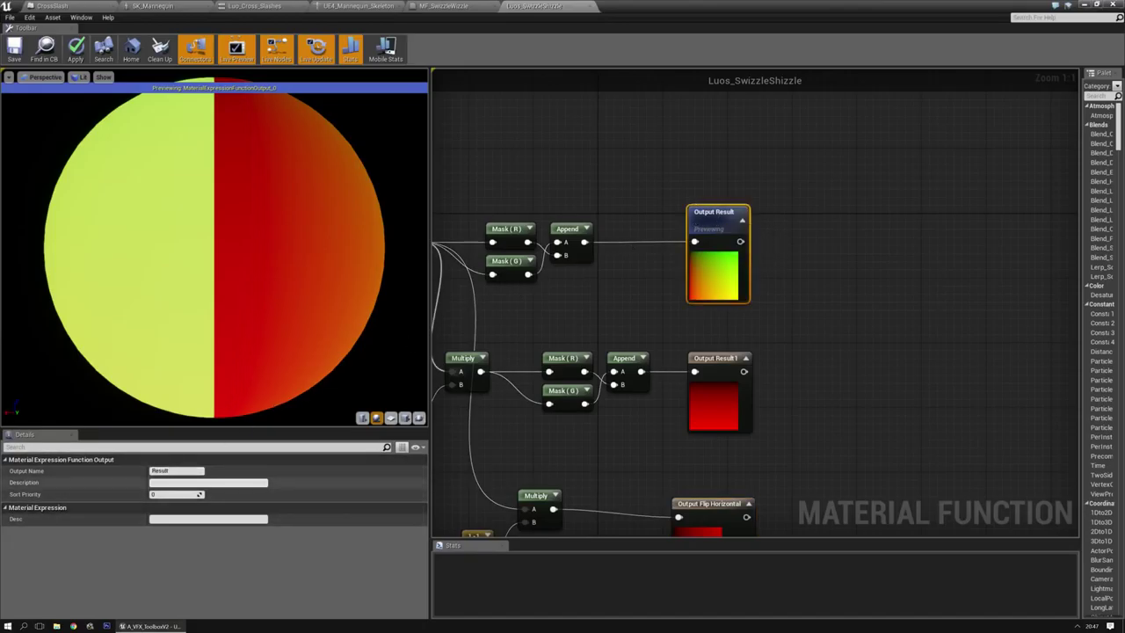
click(167, 471)
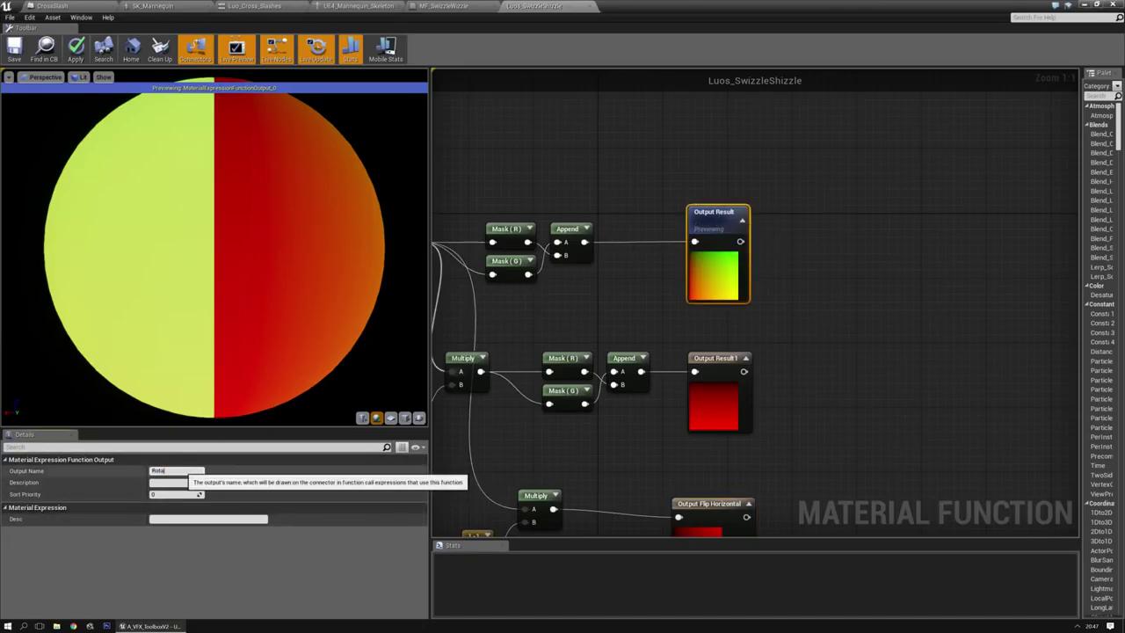
text(Rotate 90)
key(Return)
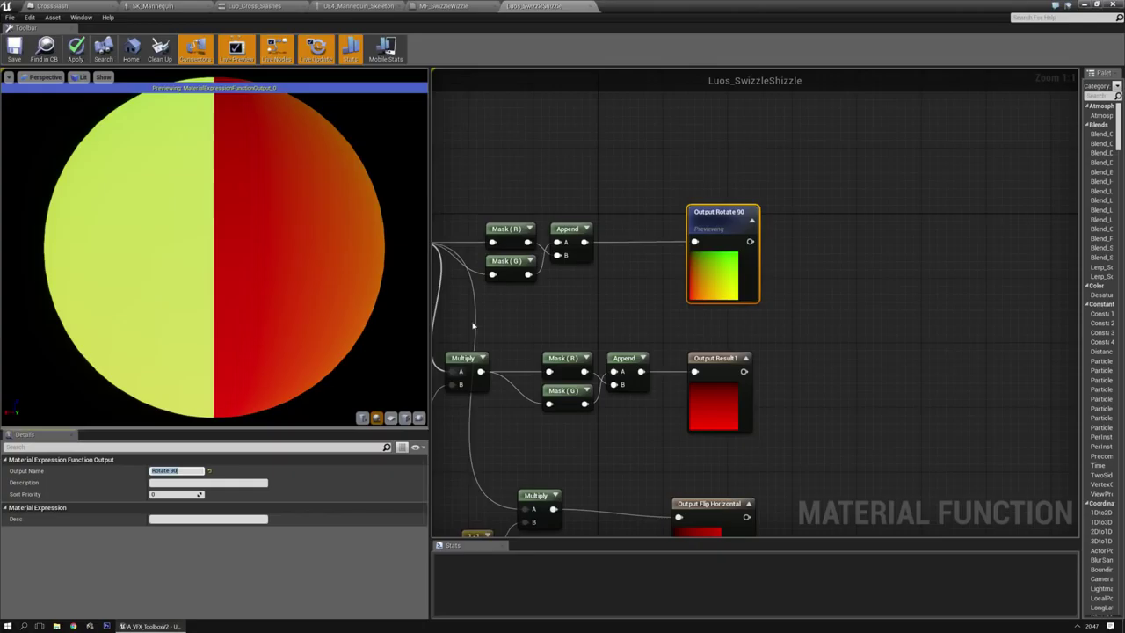
right_drag(720, 359, 787, 278)
click(787, 278)
click(167, 471)
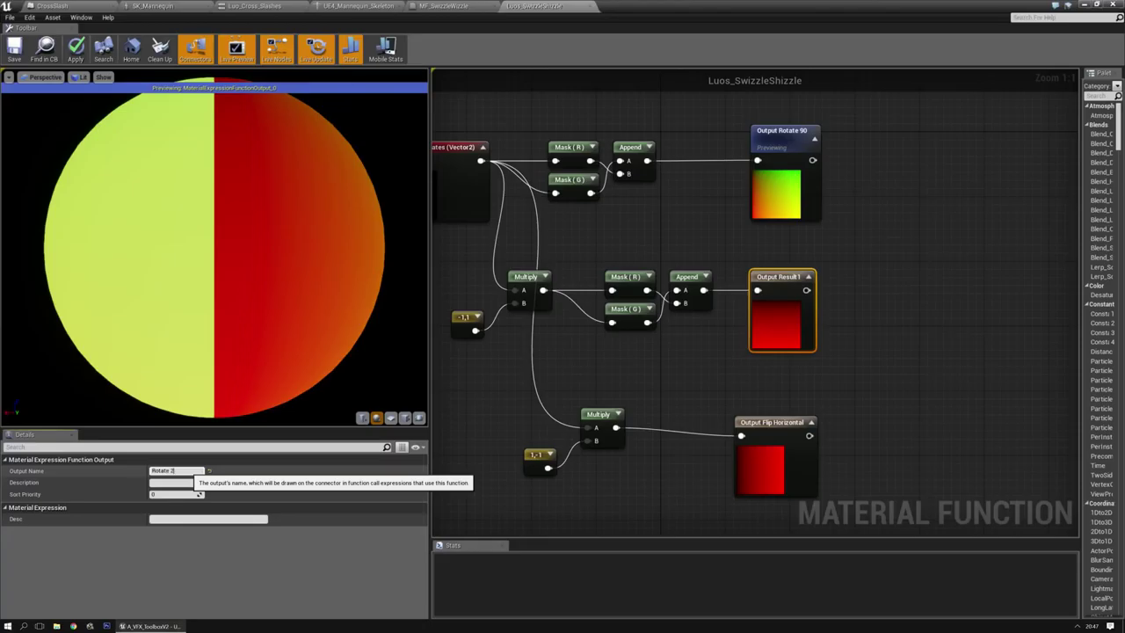
key(Return)
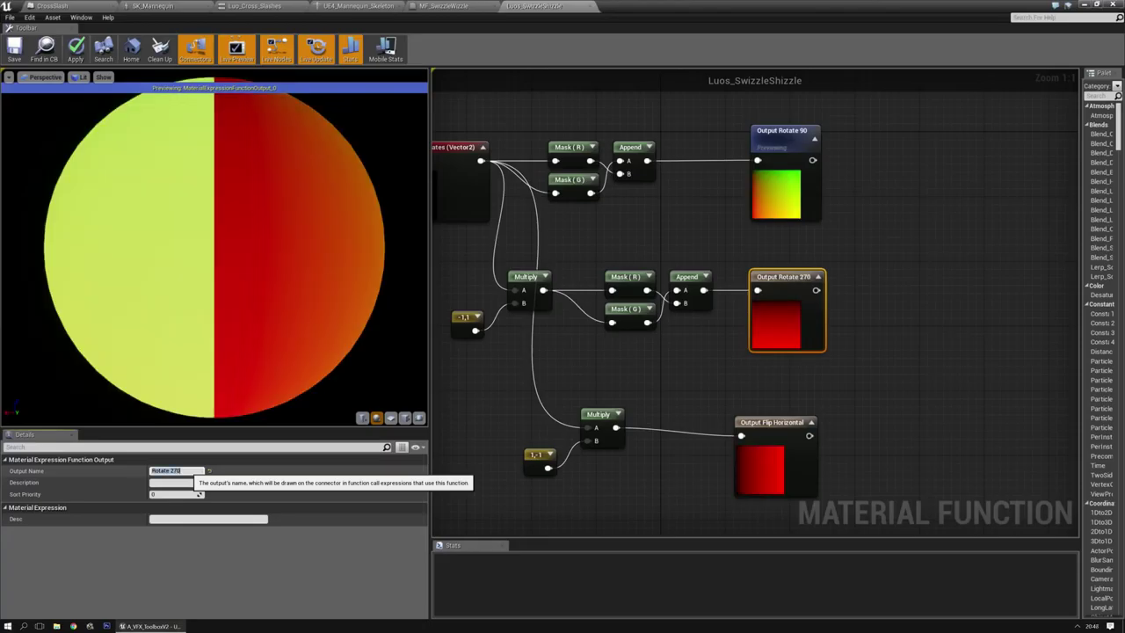
Inspect the swizzle graph's Multiply and -1 constant nodes, reframing the view
click(871, 329)
scroll(871, 329, down, 2)
scroll(808, 322, up, 2)
click(724, 388)
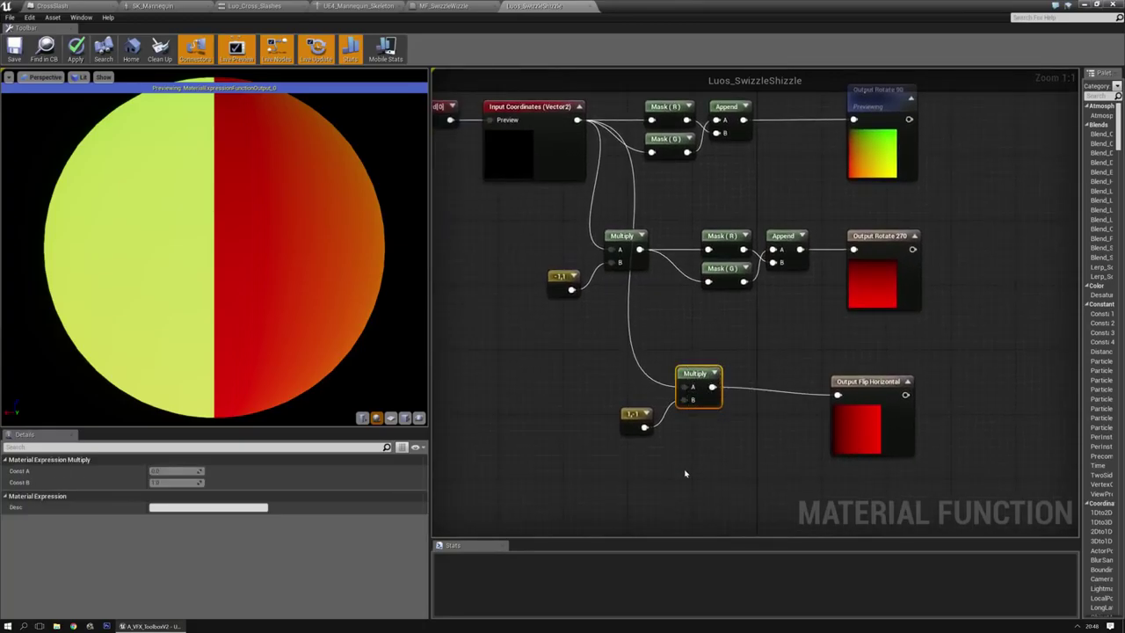
click(729, 373)
scroll(668, 395, up, 1)
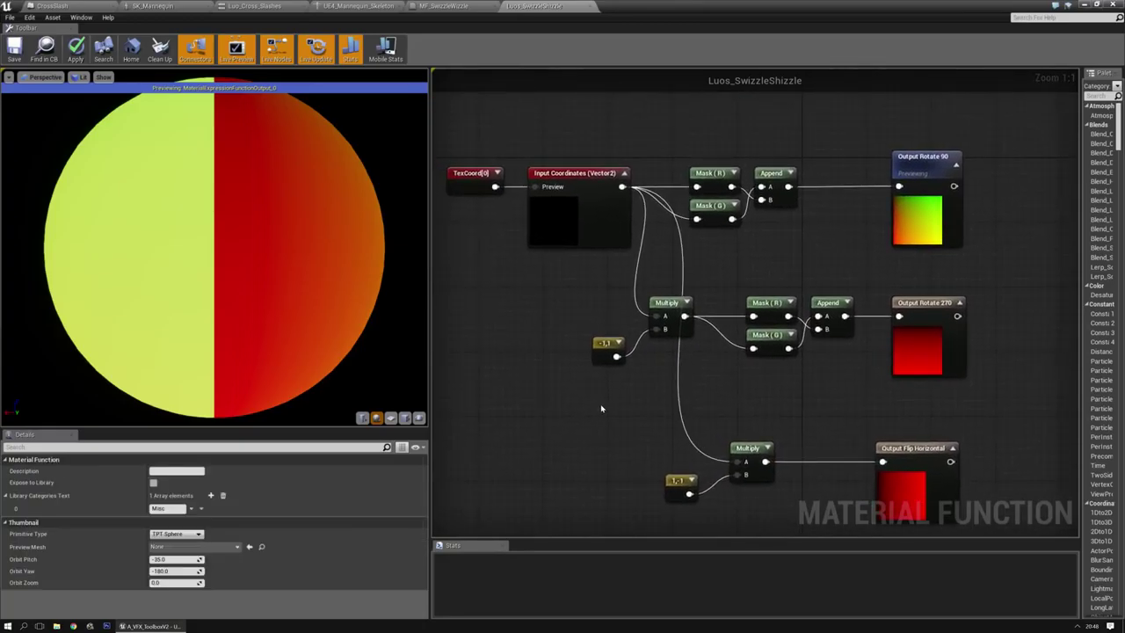
scroll(615, 413, down, 1)
right_drag(589, 421, 557, 331)
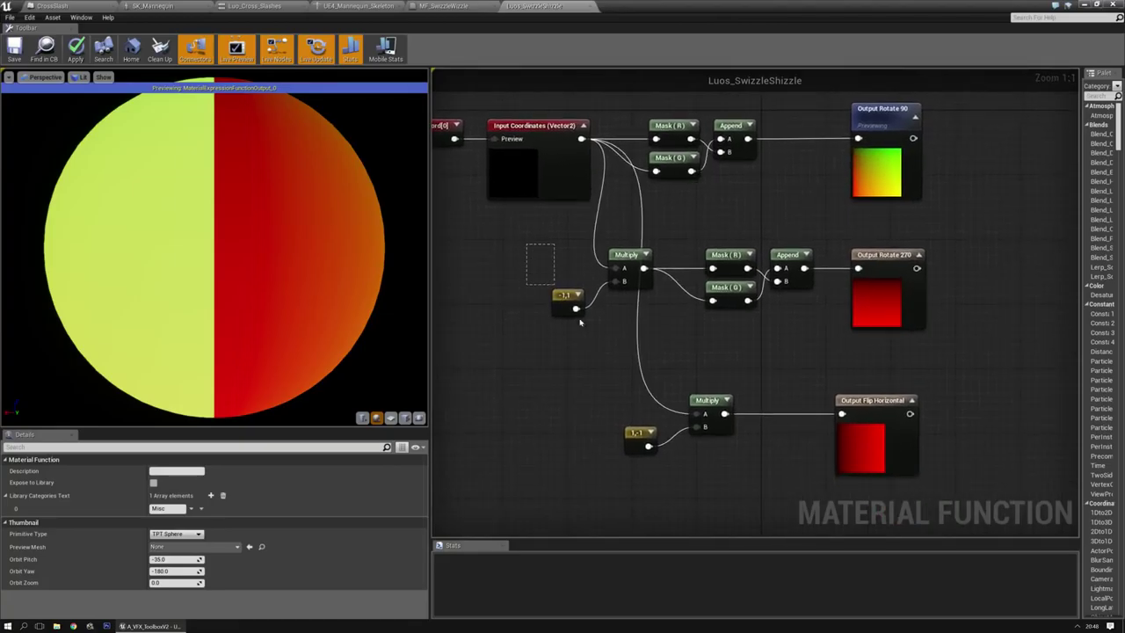
click(577, 309)
click(529, 375)
right_drag(529, 375, 597, 382)
scroll(598, 382, down, 1)
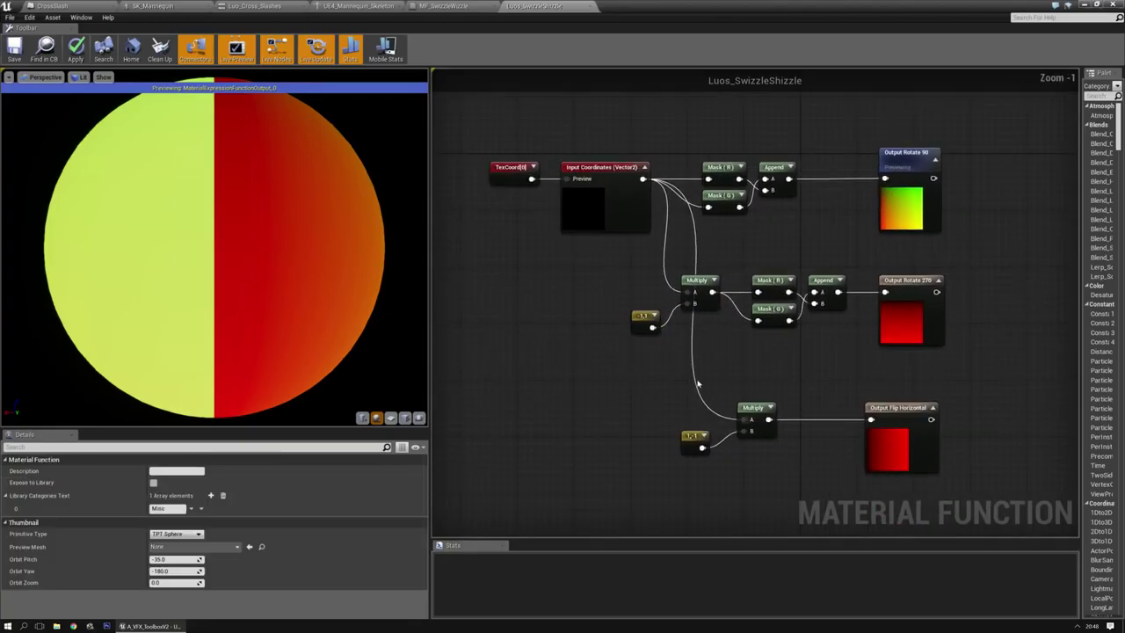
right_drag(697, 383, 677, 325)
right_drag(736, 220, 670, 171)
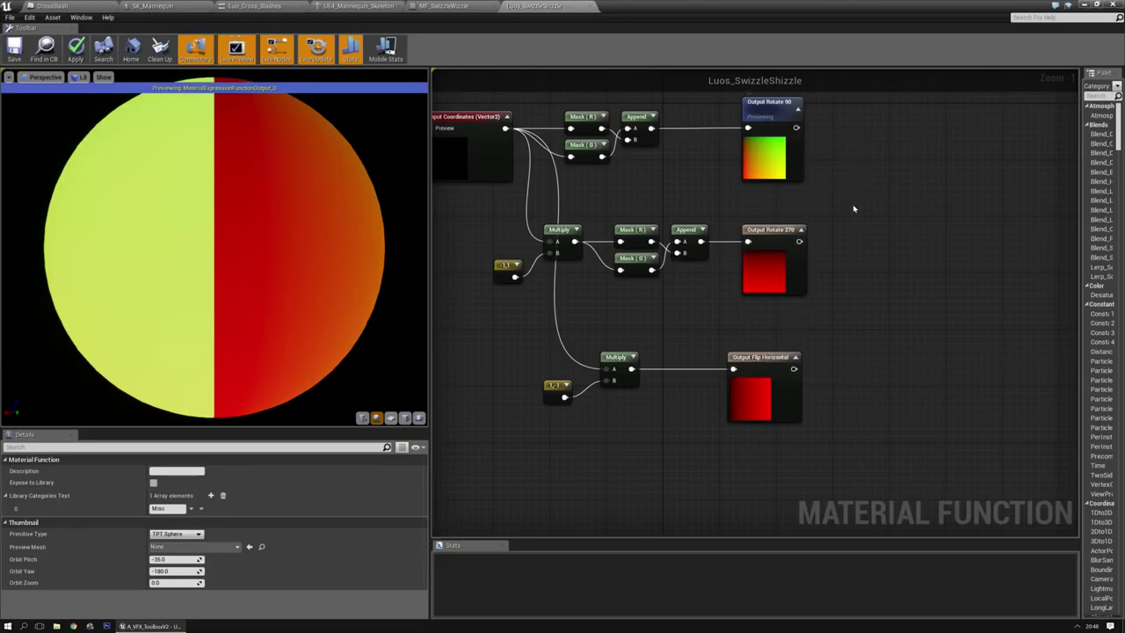
Edit the Rotate 90 and Rotate 270 sort priorities, then rename Flip Horizontal to Rotate 180 degrees
right_drag(852, 205, 851, 257)
click(772, 200)
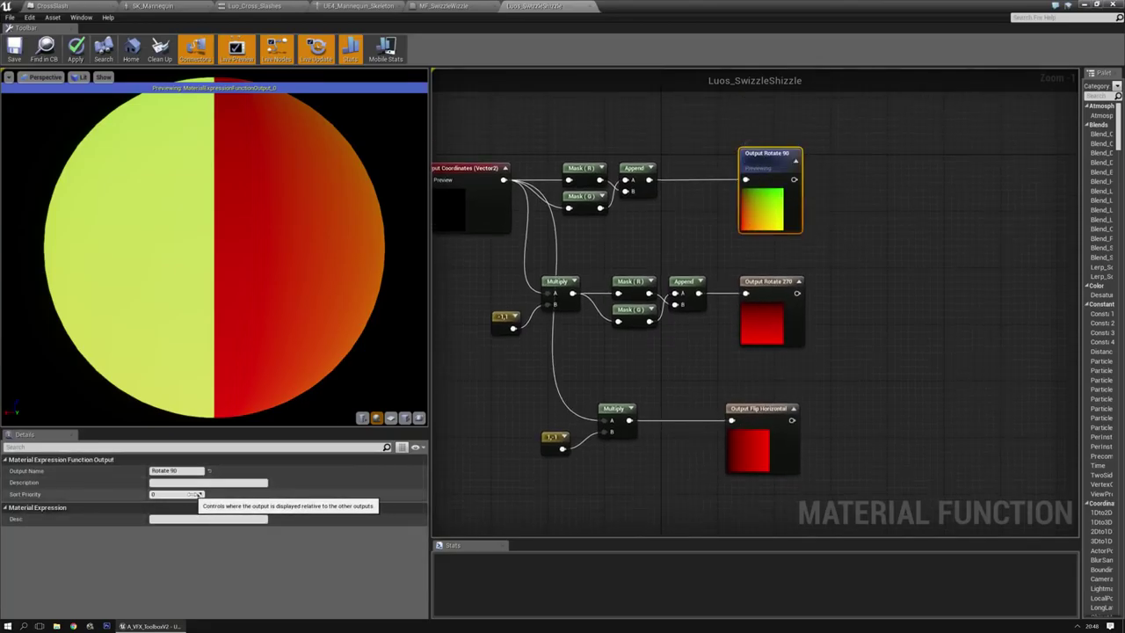
click(199, 494)
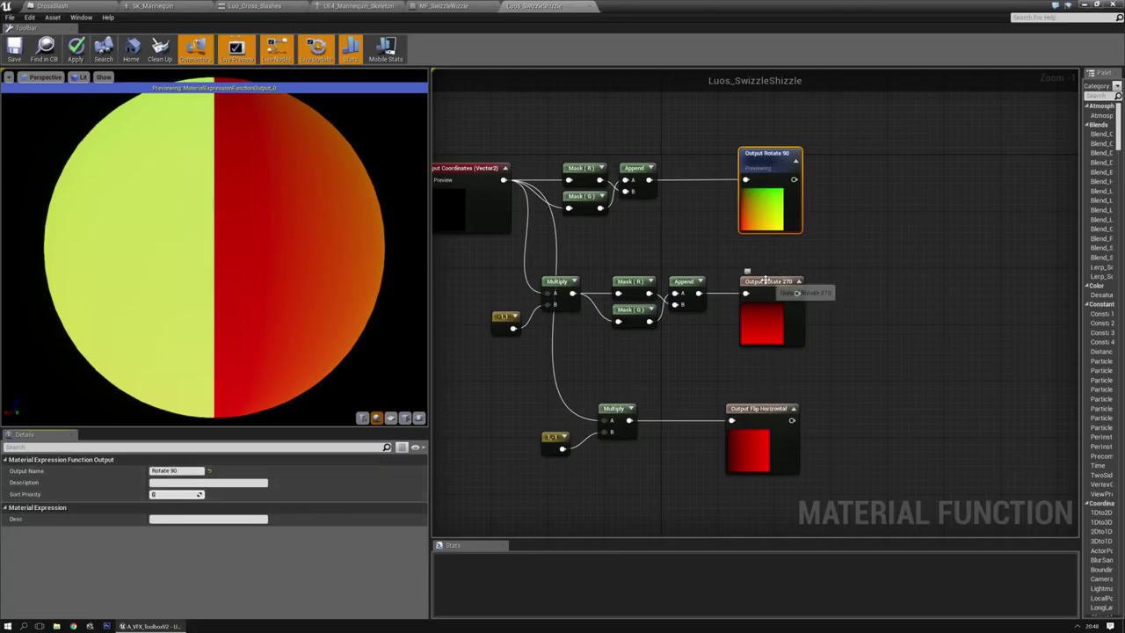
click(767, 281)
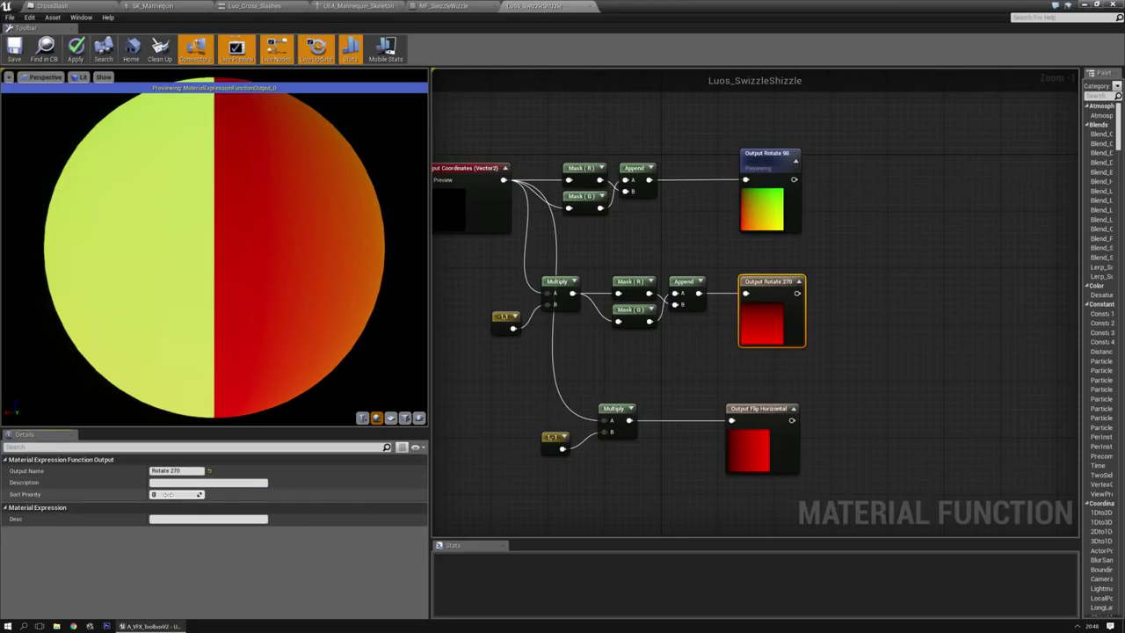
key(Return)
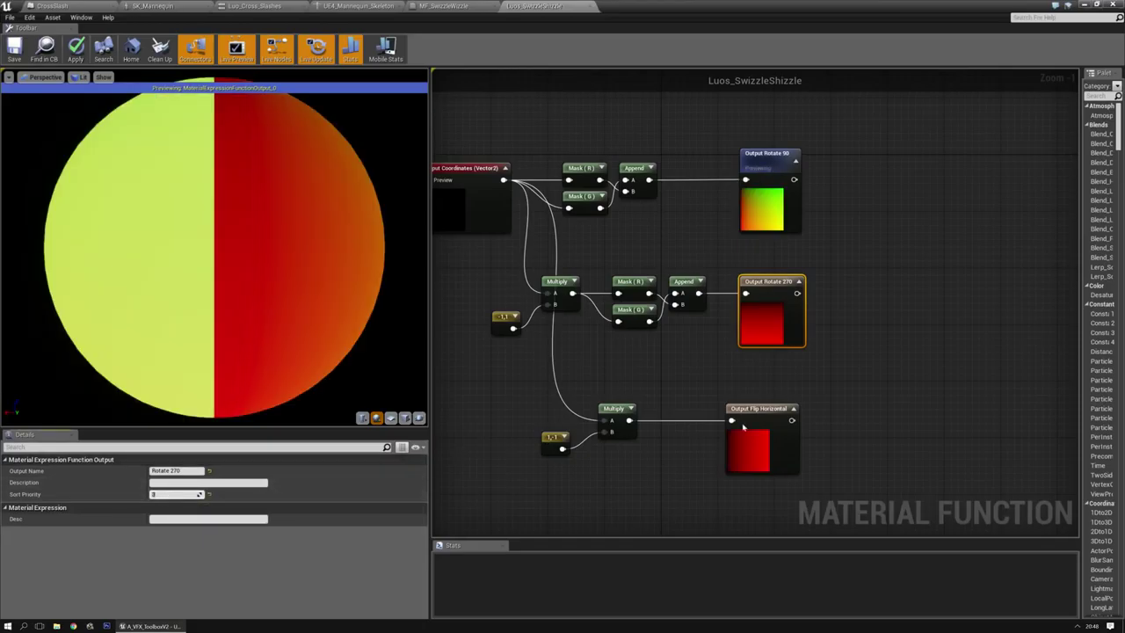
click(752, 410)
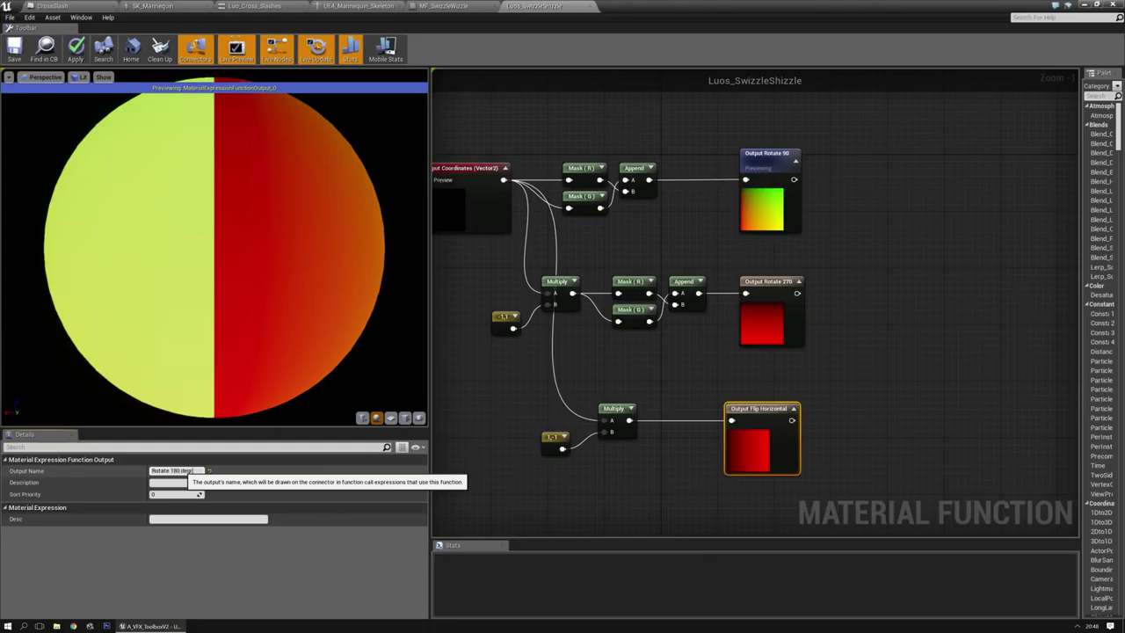
key(Return)
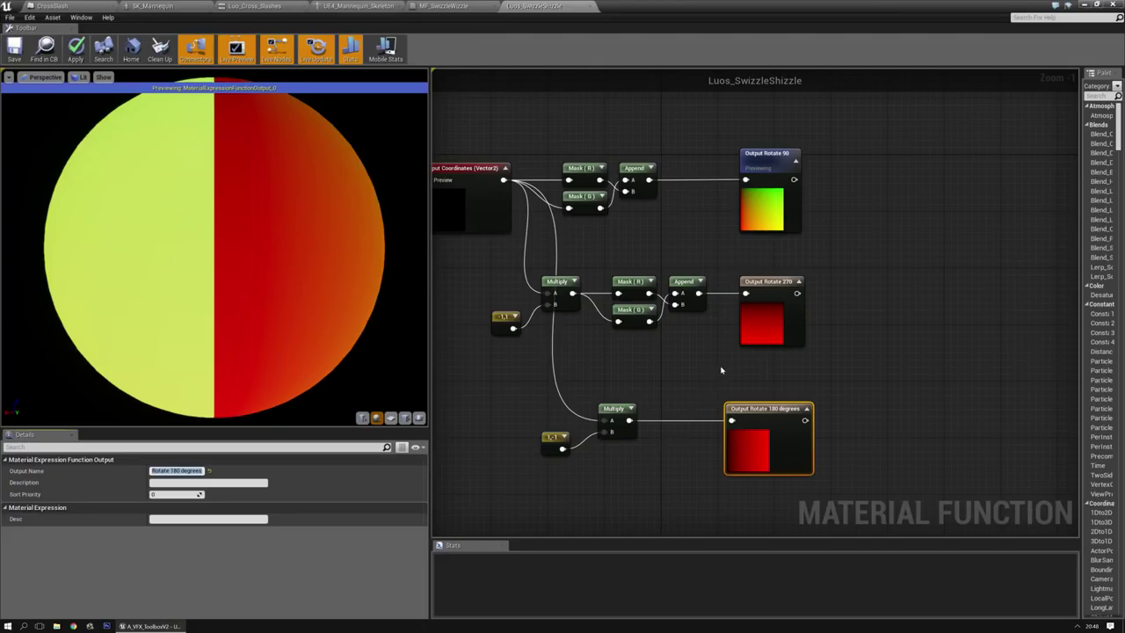
Enter the description 'Rotate/flips a textures uv coordinates' and tick Expose to Library
click(760, 387)
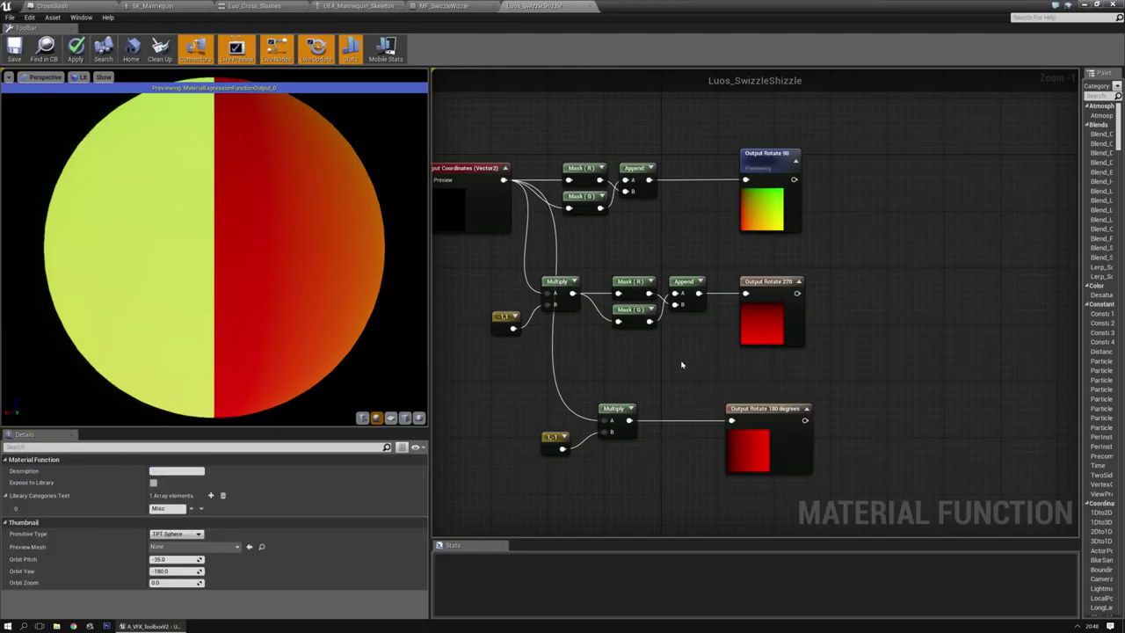
click(765, 411)
click(628, 389)
right_drag(628, 389, 781, 367)
right_drag(589, 443, 515, 452)
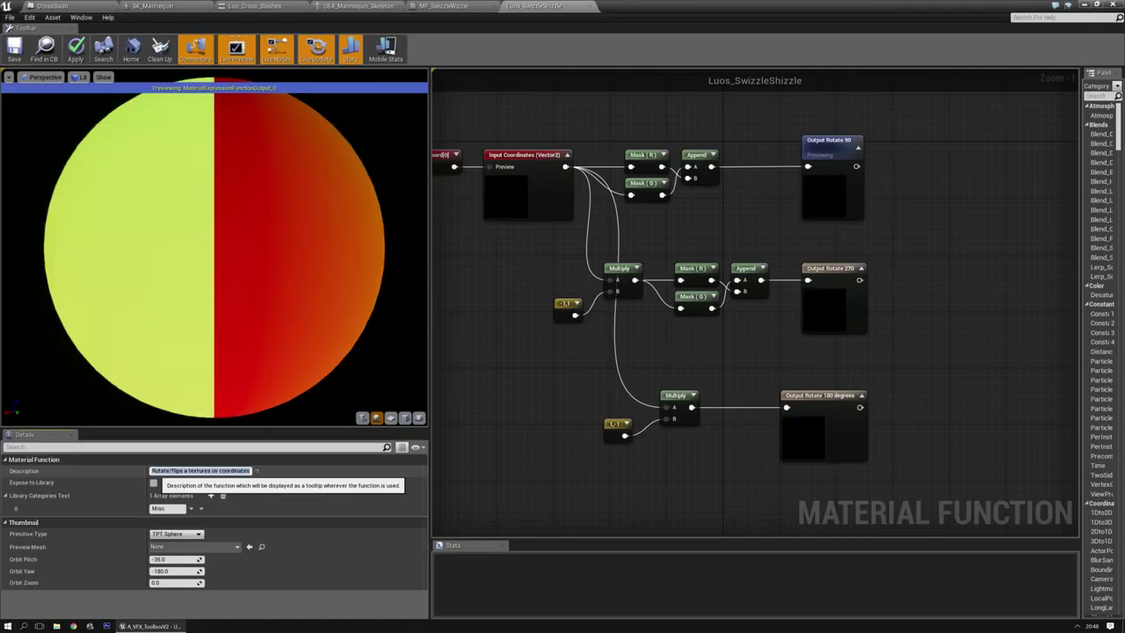
click(154, 482)
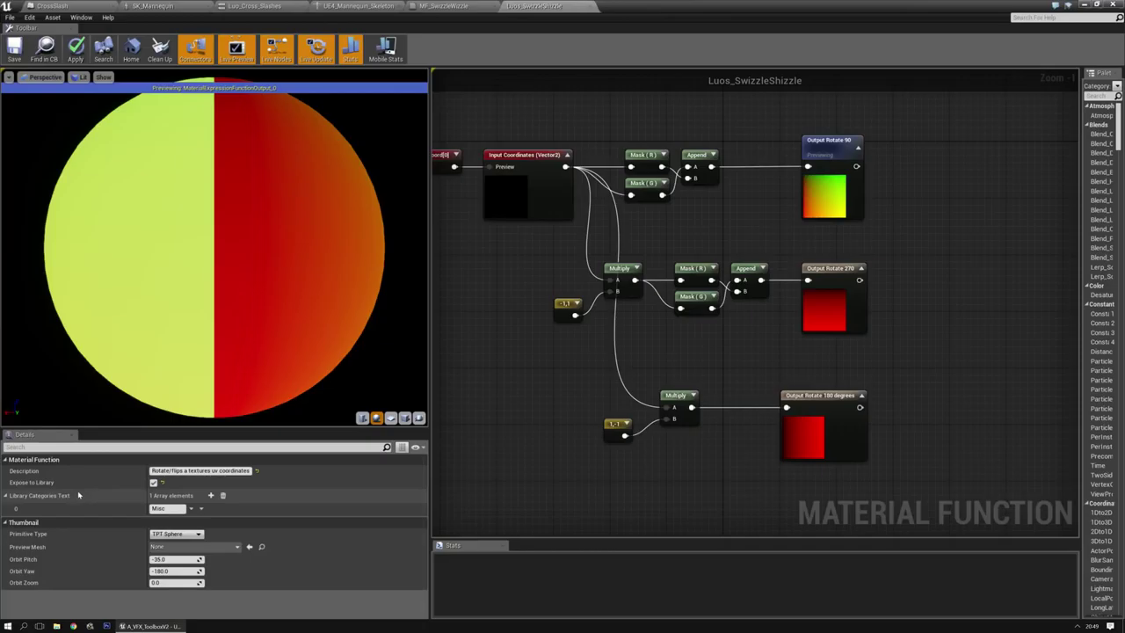
right_drag(619, 478, 618, 407)
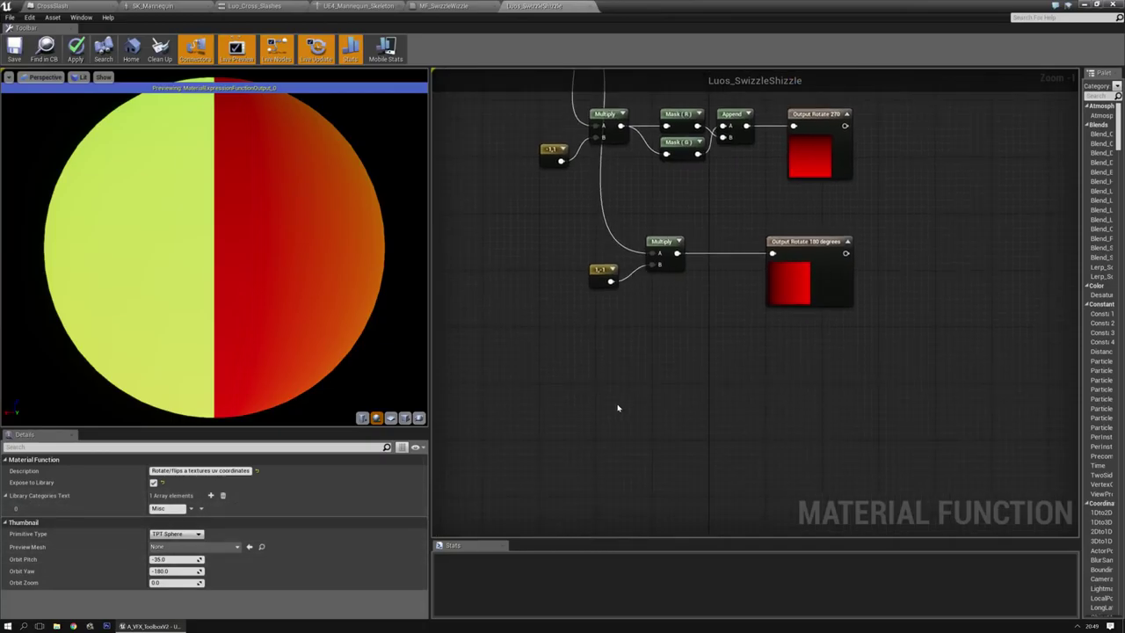
Place a temporary Luos_wobbly node, check its Library Categories Text, then delete it
right_click(619, 409)
text(luos)
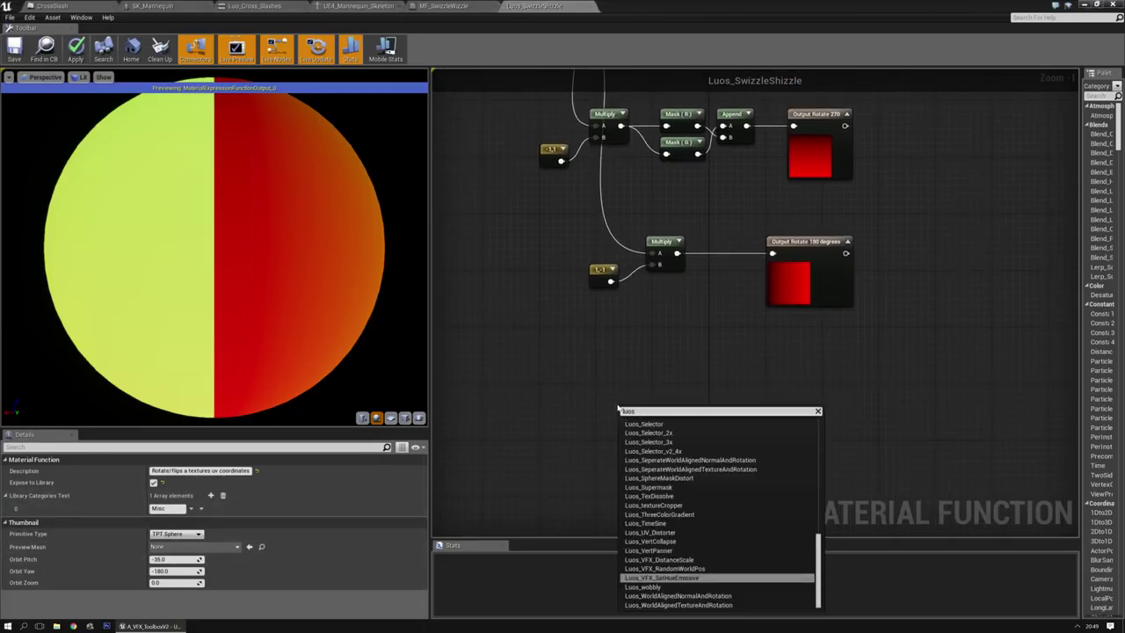
key(Down)
key(Return)
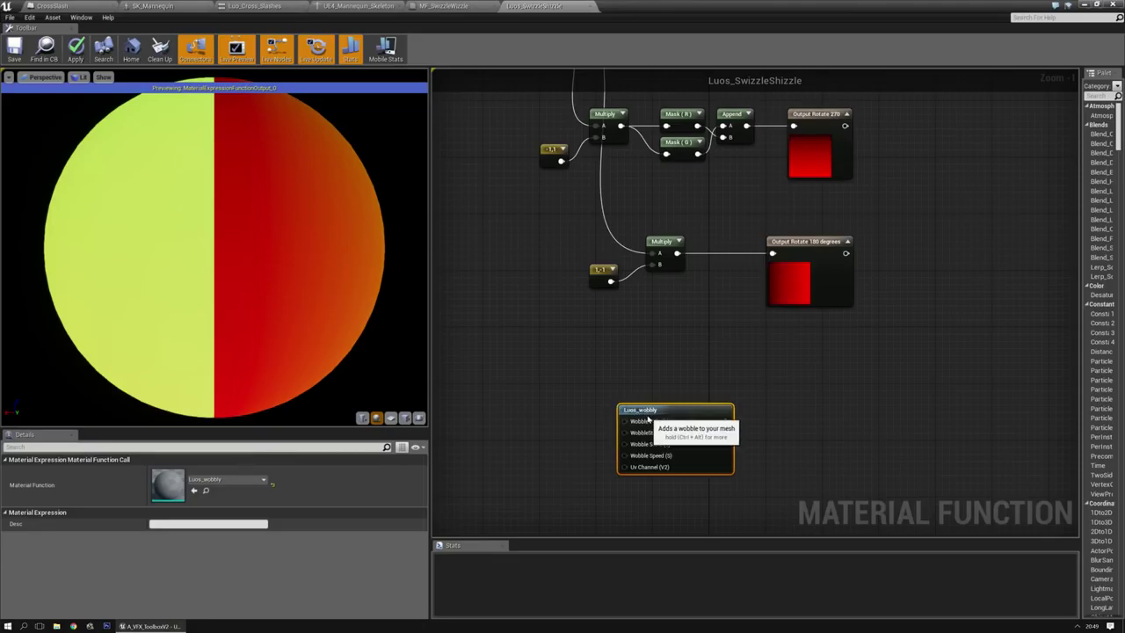
double_click(648, 421)
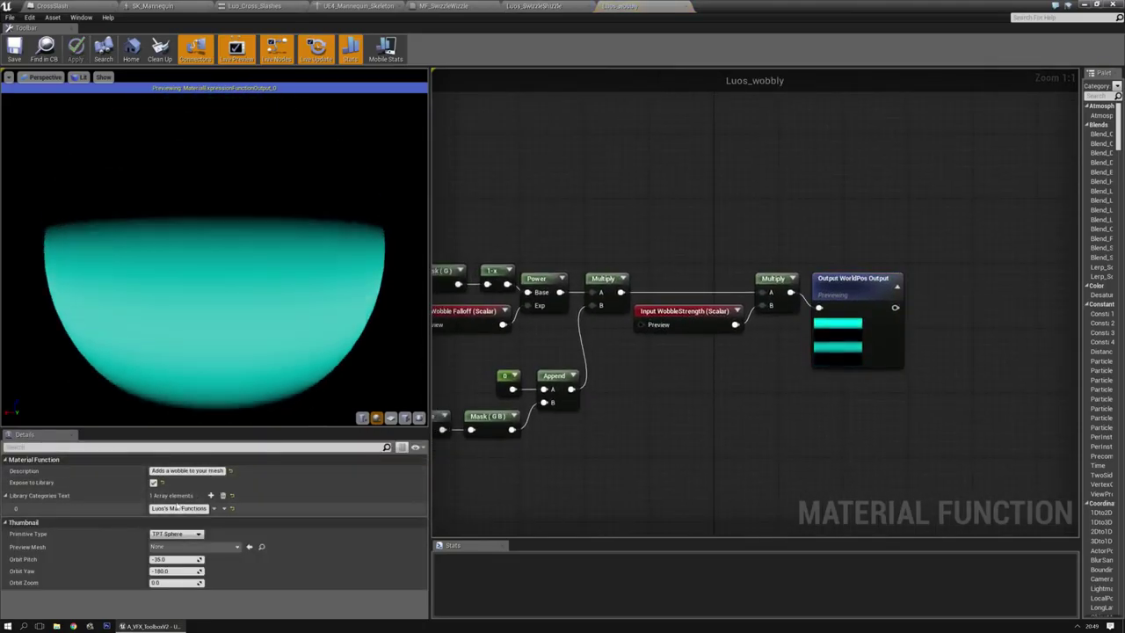
click(178, 508)
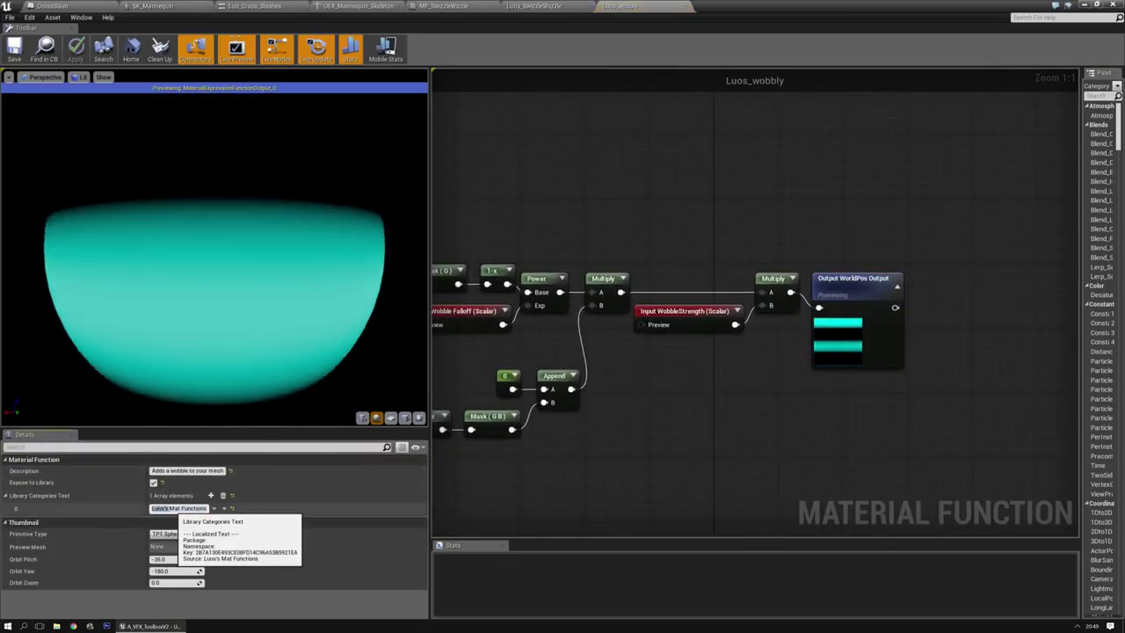
click(685, 7)
click(685, 414)
key(Delete)
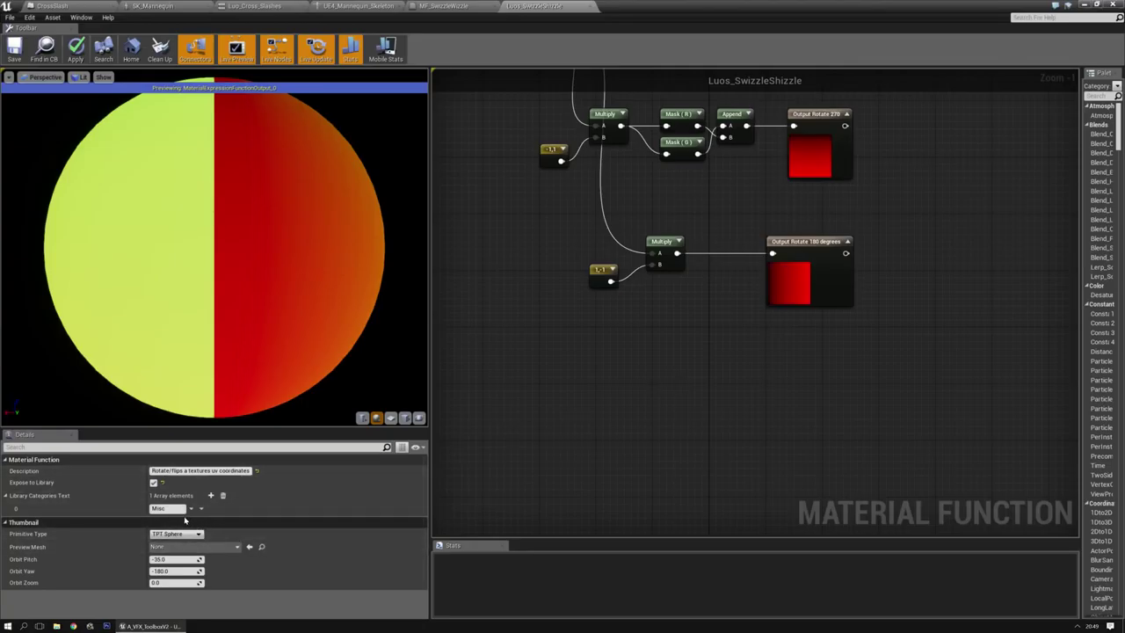
Change the Library Categories Text from Misc to Luos, comparing with Luos_VFX_RandomWorldPos
click(172, 508)
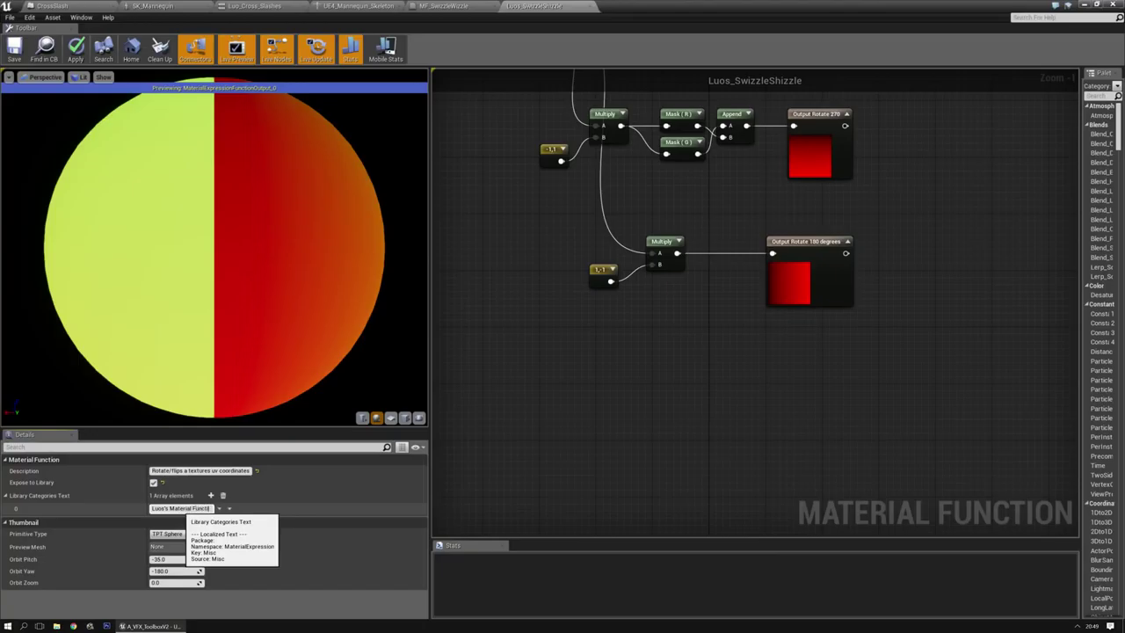
key(Return)
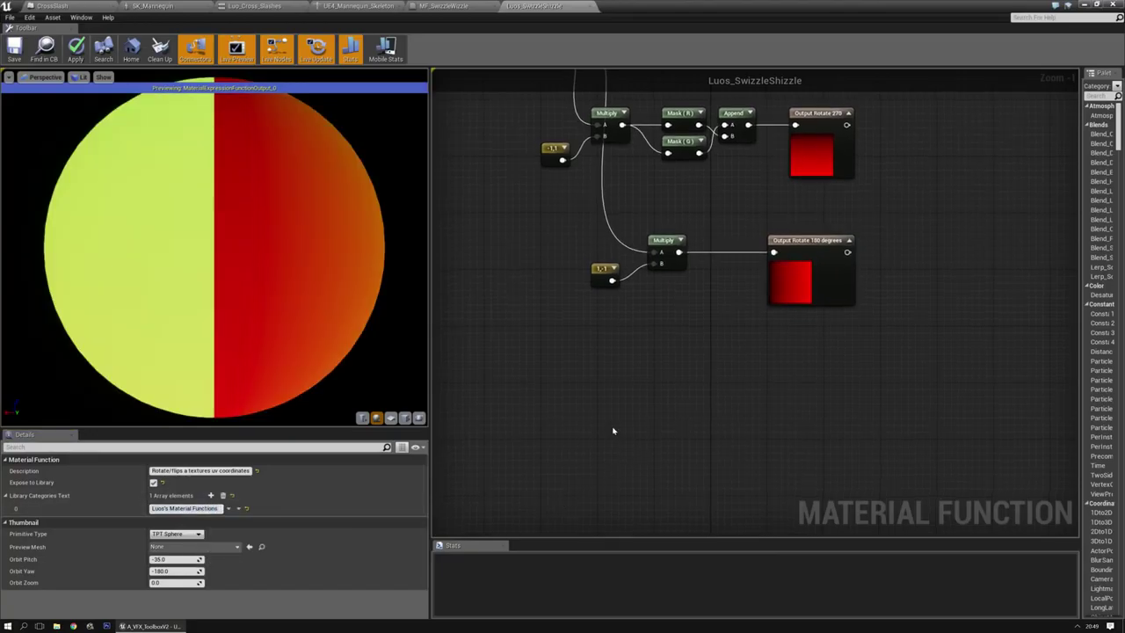
right_click(613, 431)
text(luos)
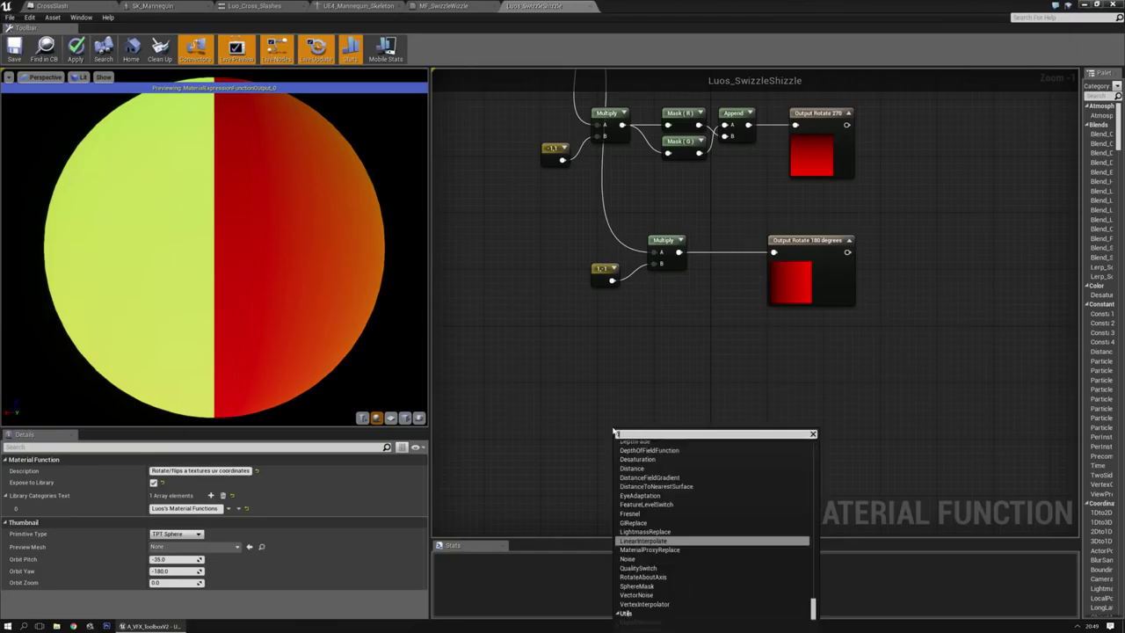
click(659, 590)
double_click(654, 440)
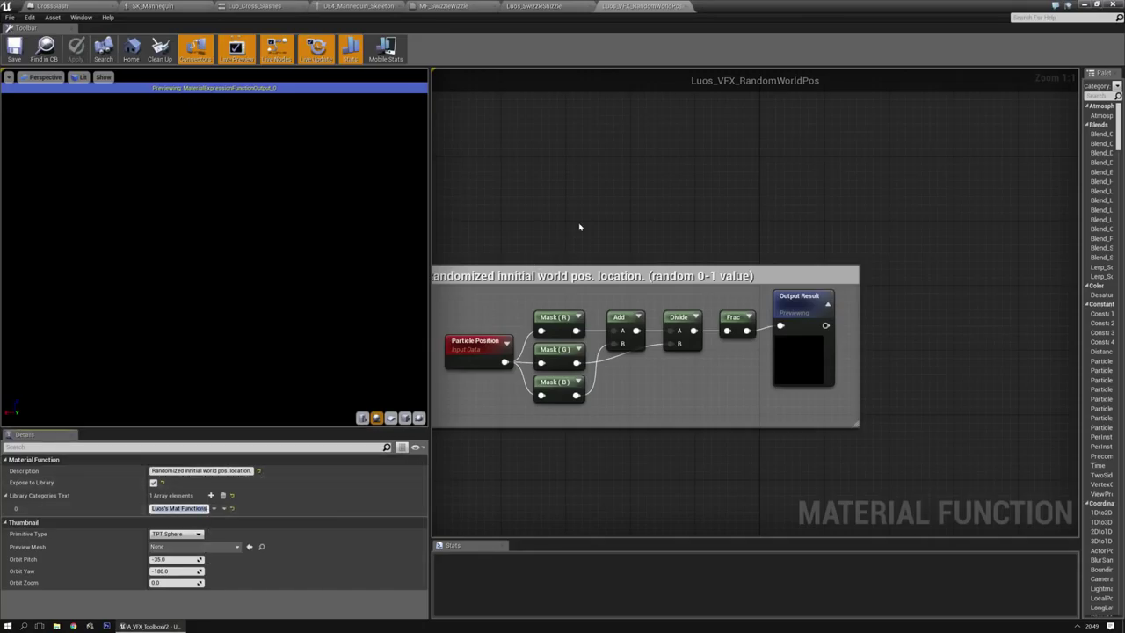
click(685, 6)
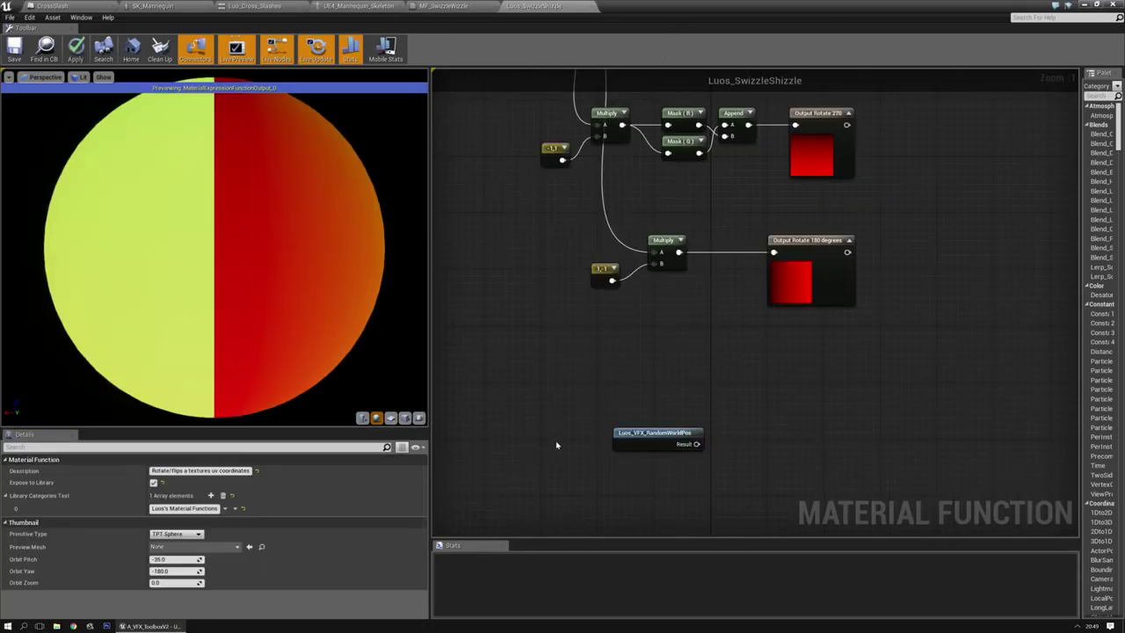
click(210, 508)
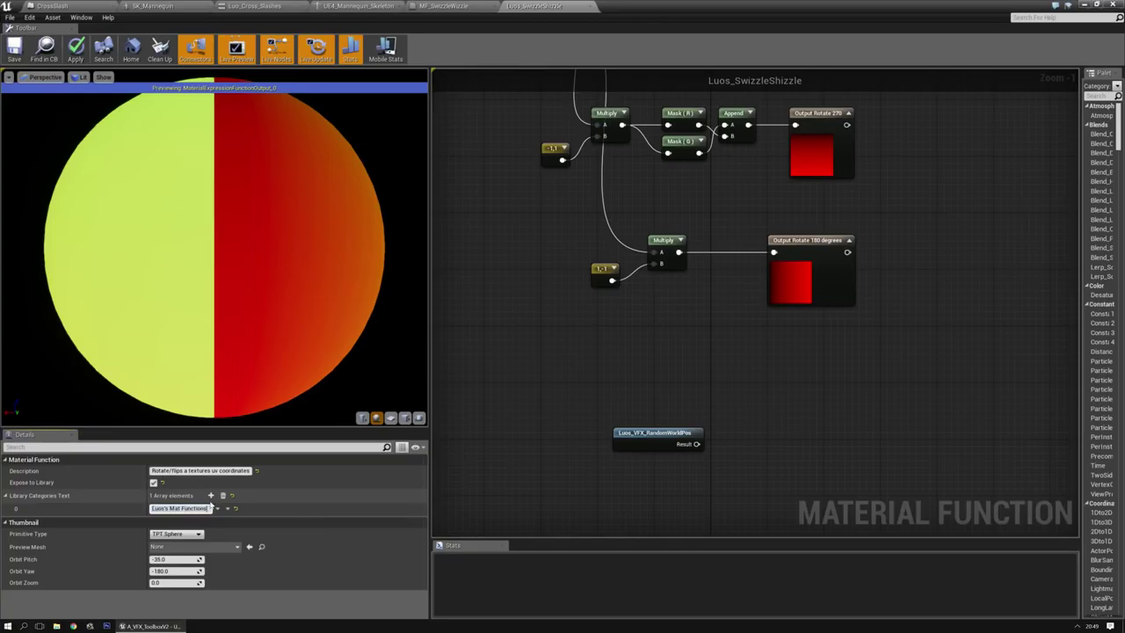
key(ctrl+z)
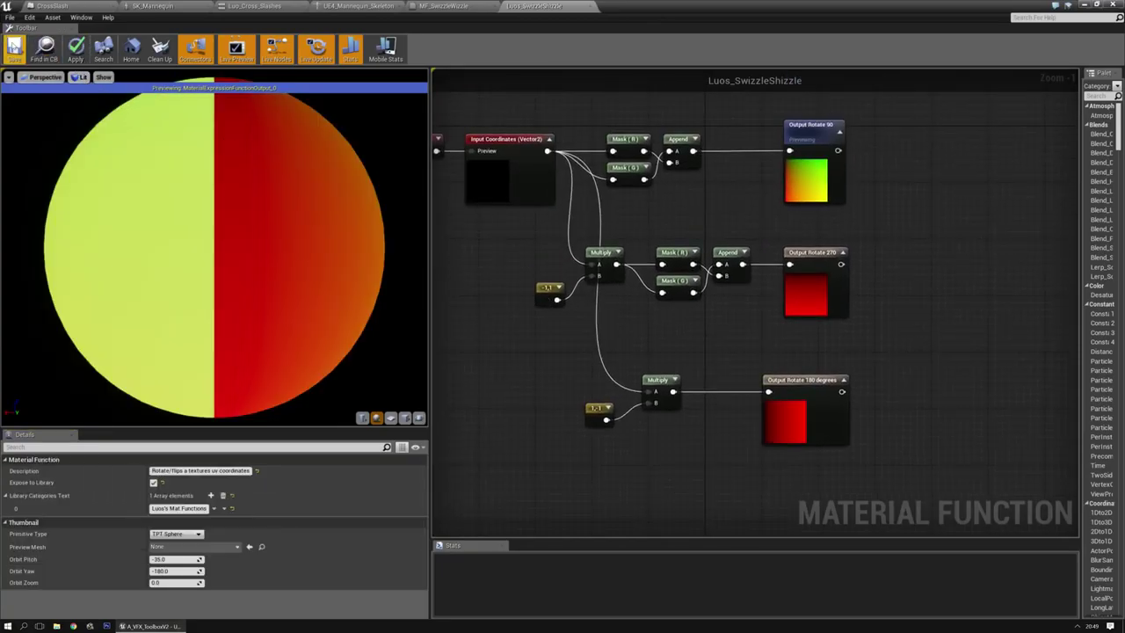
Apply the function changes and locate Luos_SwizzleShizzle in the Content Browser
click(75, 48)
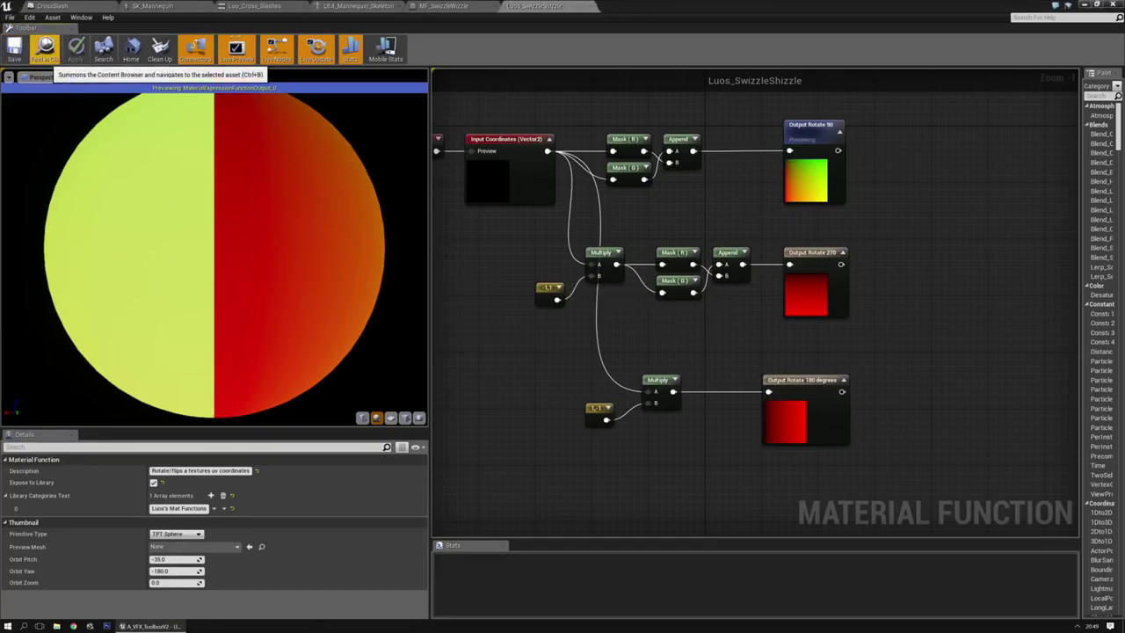
click(46, 48)
drag(527, 108, 216, 65)
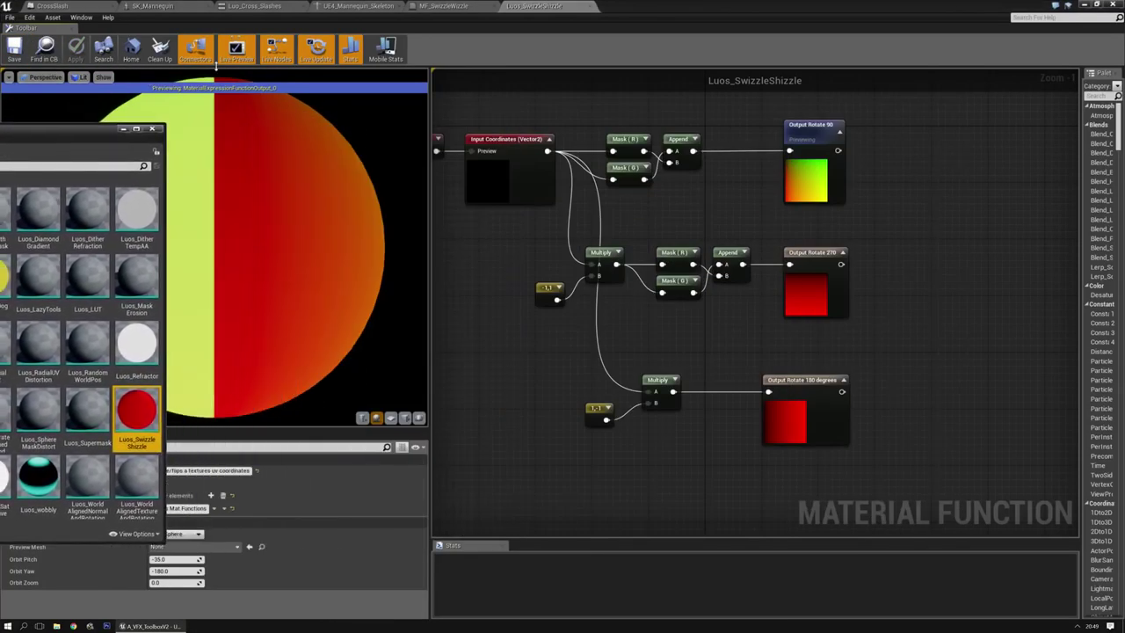
click(447, 6)
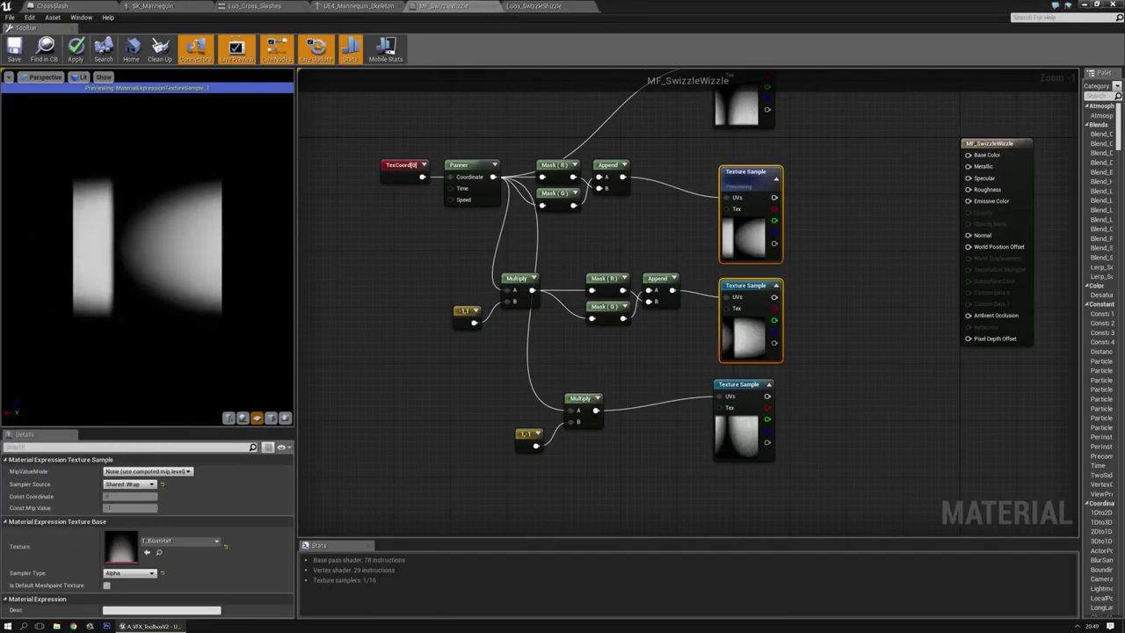
Add a Luos_SwizzleShizzle node to MF_SwizzleWizzle and wire its Rotate 180 degrees output
key(ctrl+v)
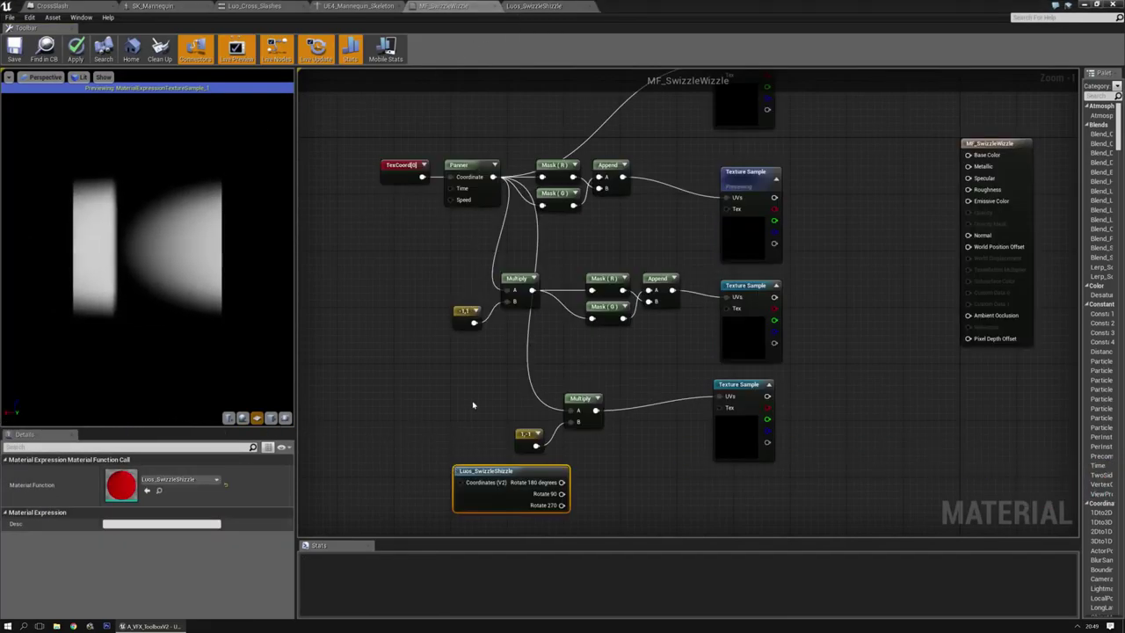
right_drag(453, 470, 453, 417)
drag(477, 414, 429, 361)
right_drag(479, 316, 571, 404)
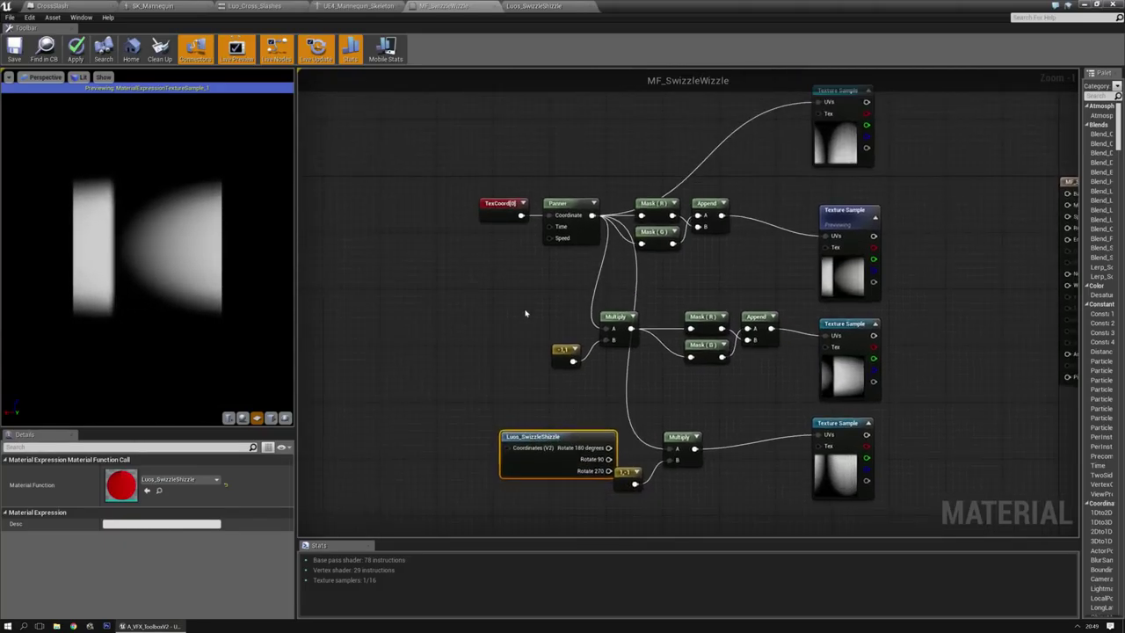
drag(532, 433, 450, 265)
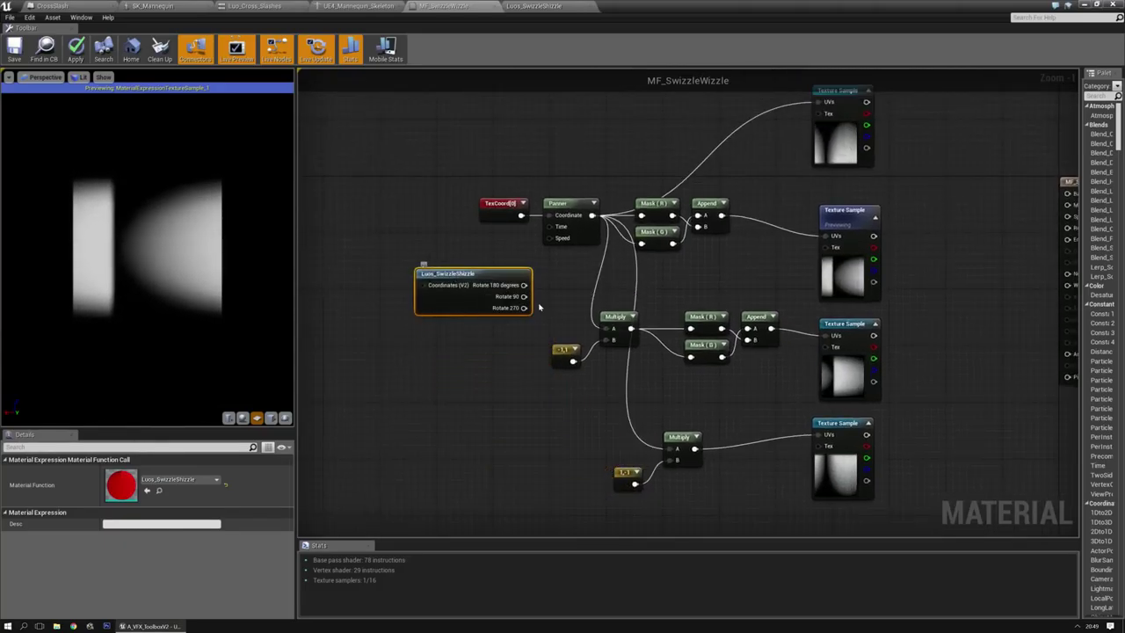
click(414, 404)
right_drag(413, 404, 369, 466)
drag(480, 347, 780, 397)
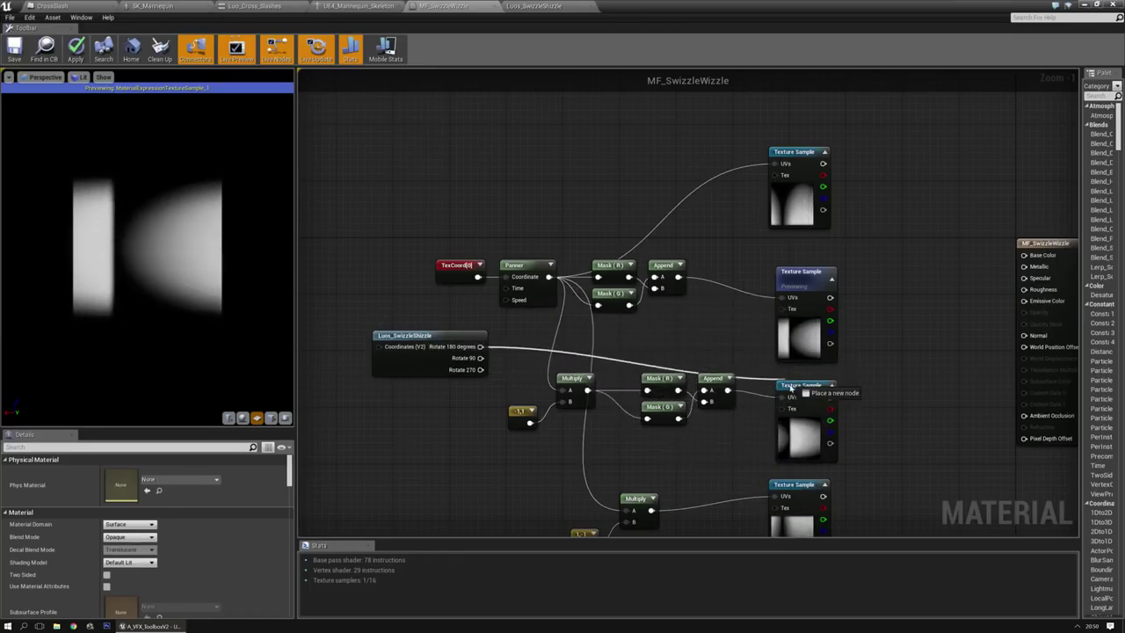
right_drag(741, 354, 729, 308)
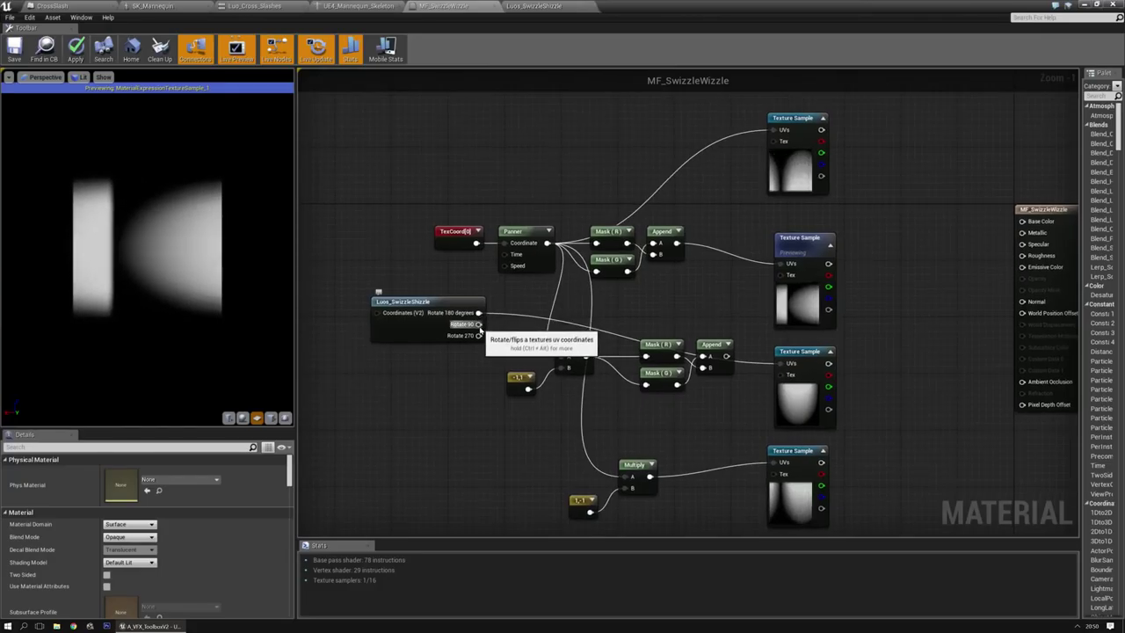
drag(480, 318, 402, 351)
Set Rotate 270's sort priority to 2 and save Luos_SwizzleShizzle
click(535, 6)
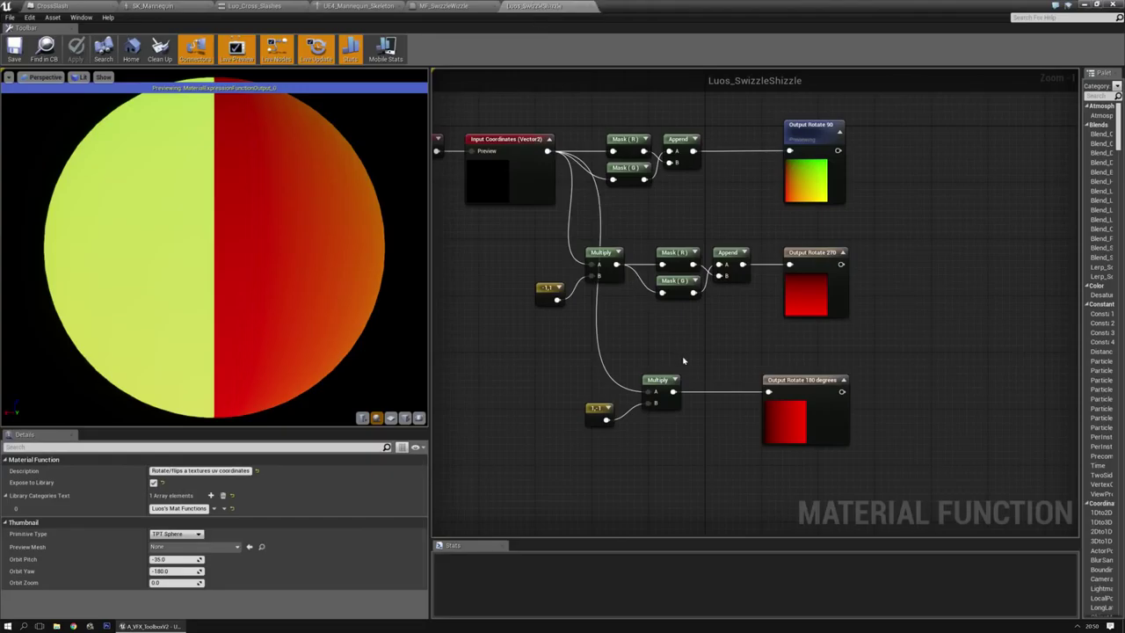
click(803, 384)
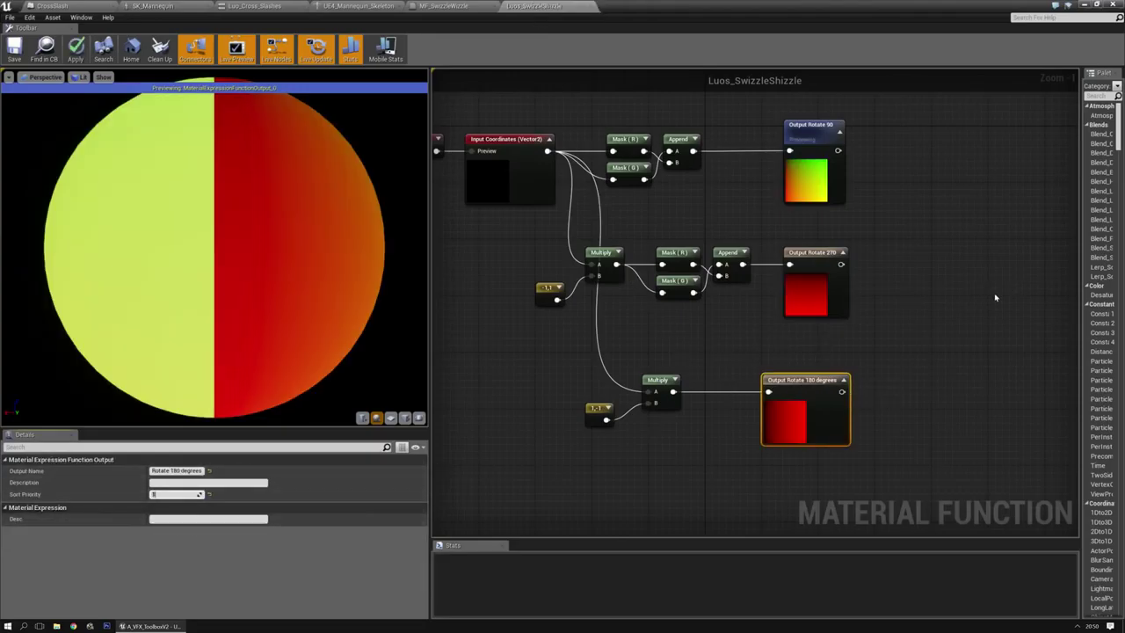
click(793, 261)
click(156, 495)
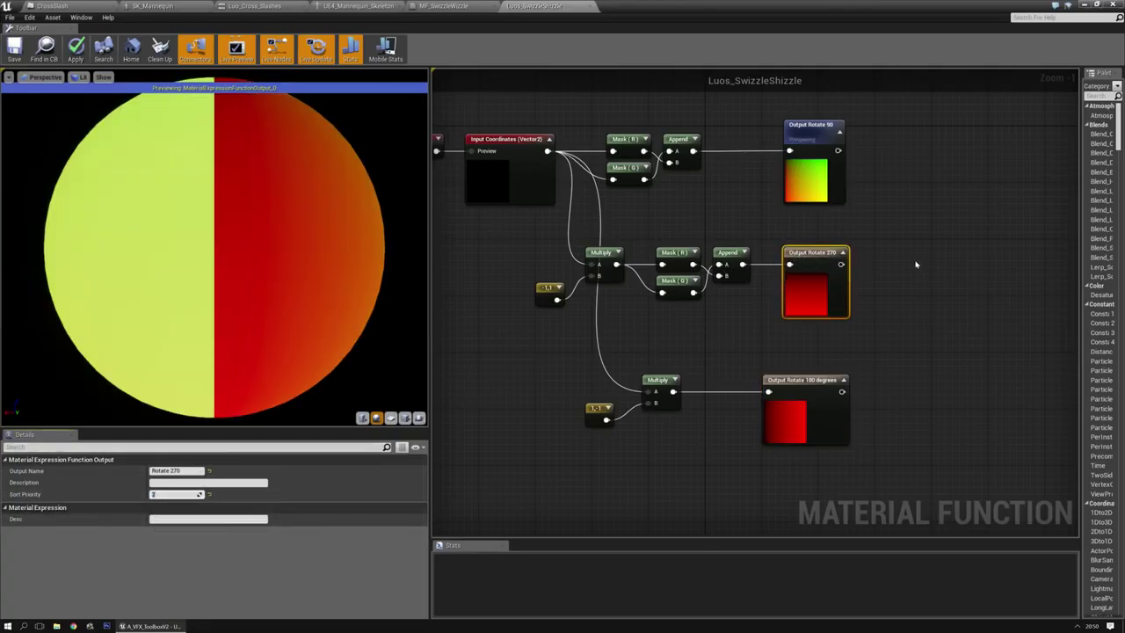
mouse_move(830, 259)
mouse_down()
mouse_move(830, 492)
mouse_move(837, 255)
mouse_up()
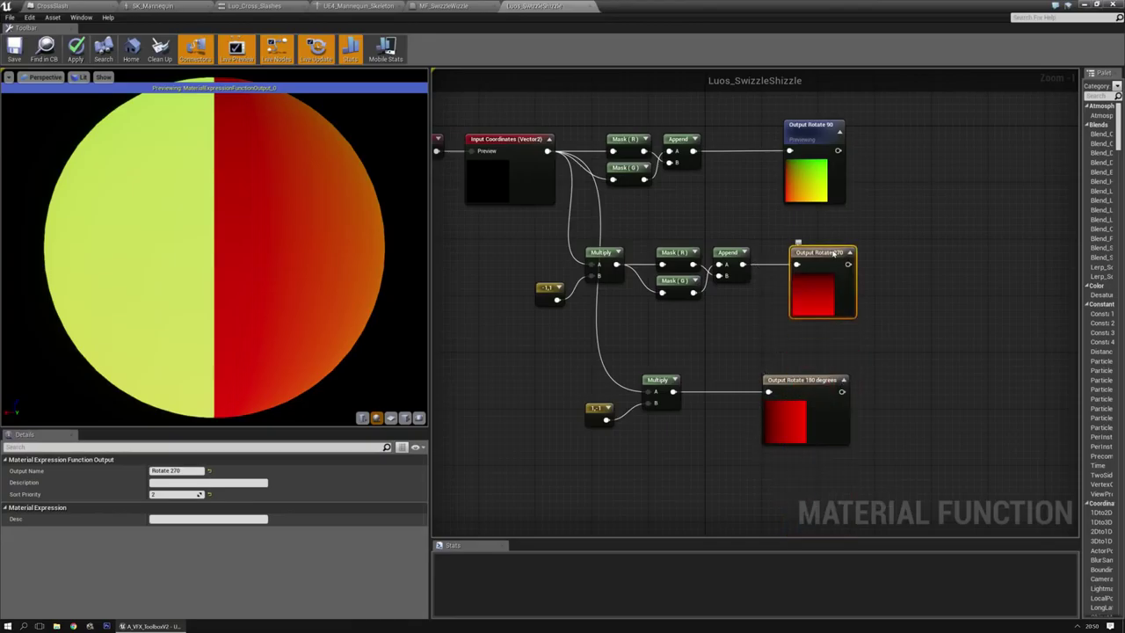
click(13, 53)
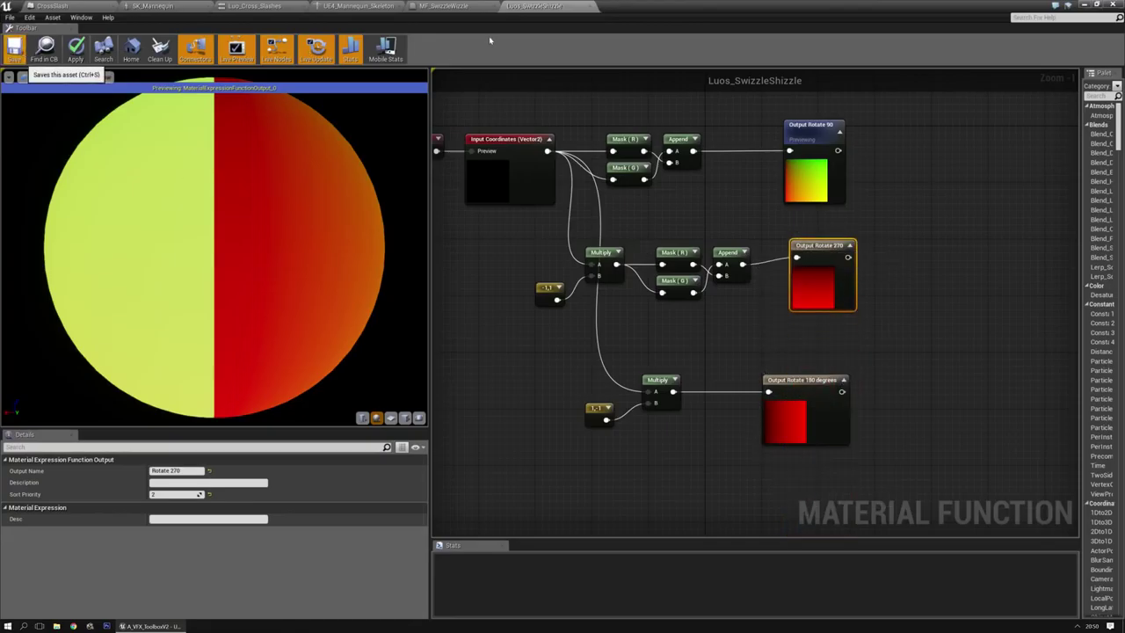
click(458, 9)
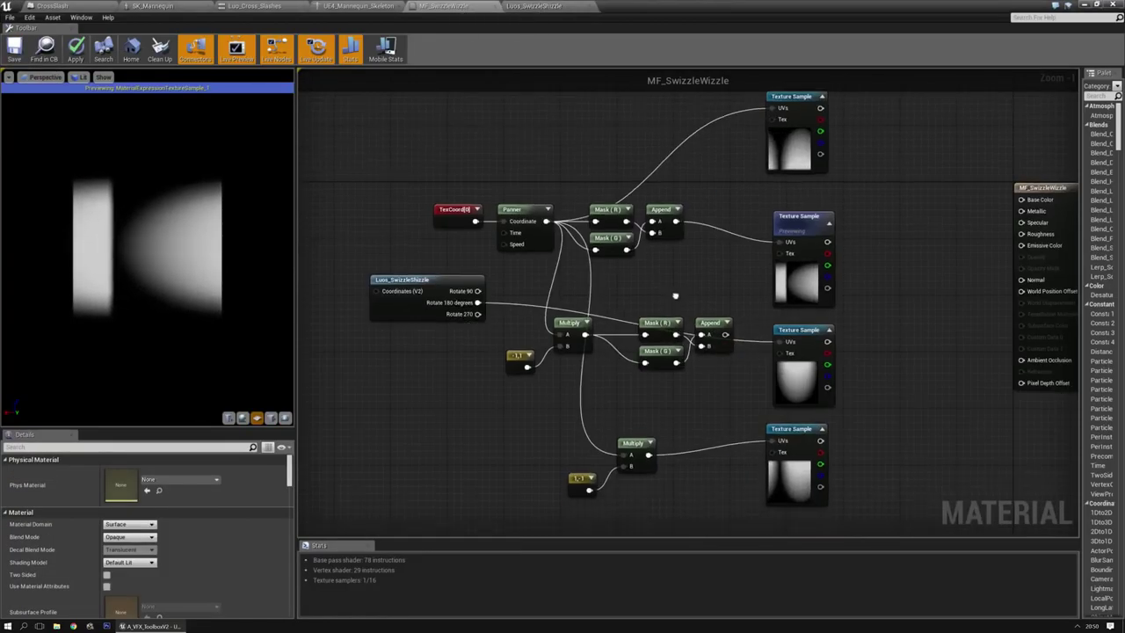
Wire Rotate 90 and Rotate 270 to sample UVs, break the top sample's UVs, align the samples
click(439, 277)
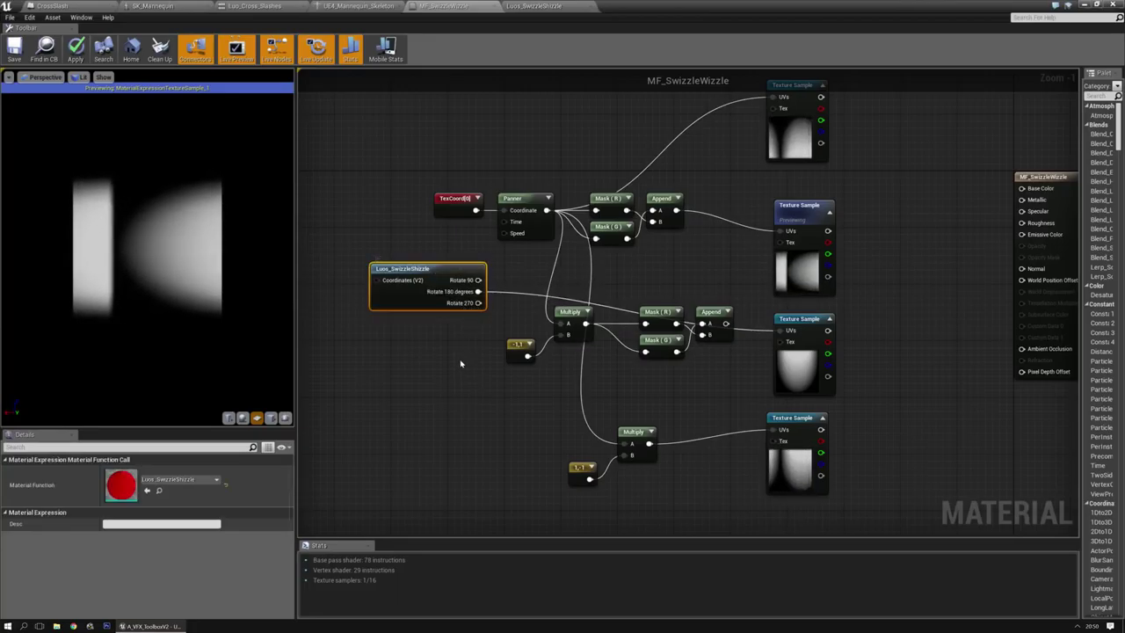
drag(478, 280, 777, 231)
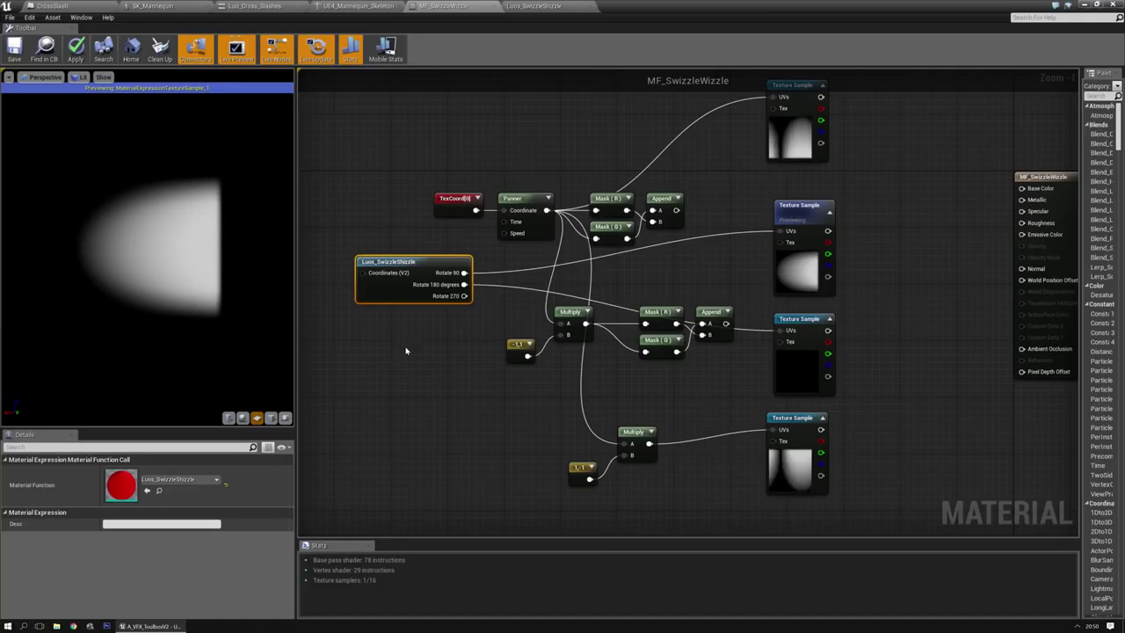
right_drag(407, 352, 411, 378)
alt+click(778, 123)
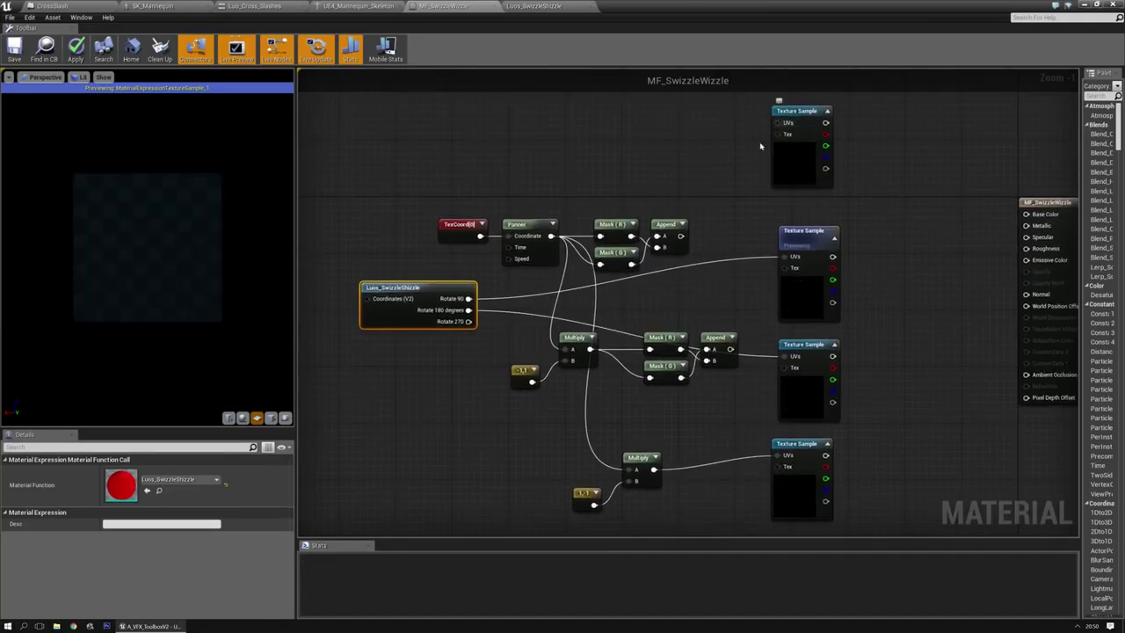
drag(468, 320, 778, 456)
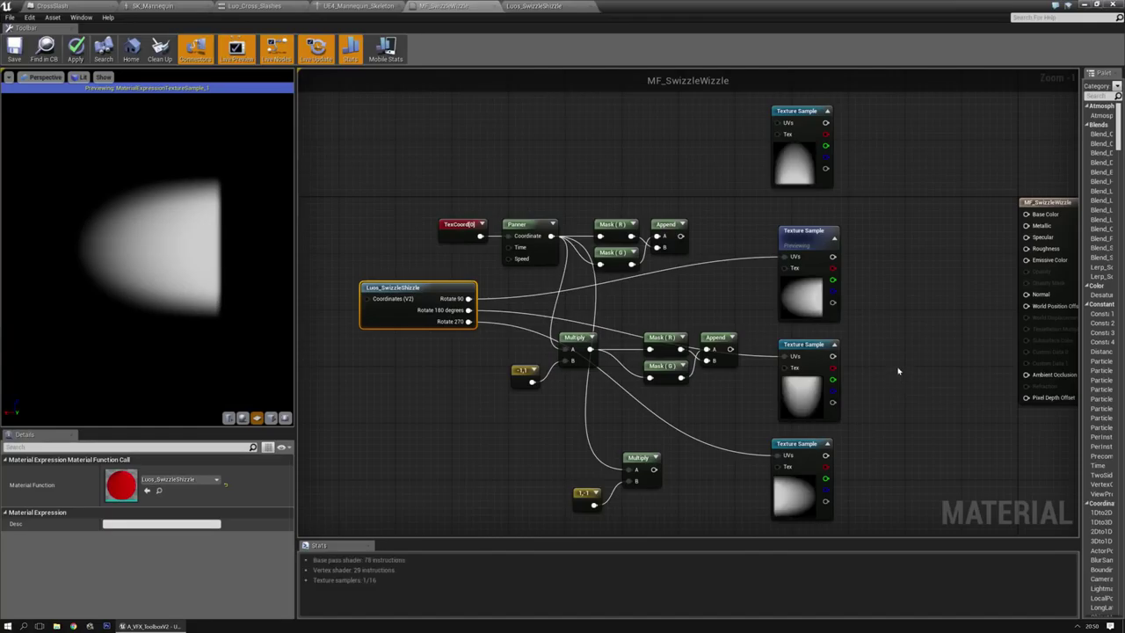
drag(804, 158, 811, 172)
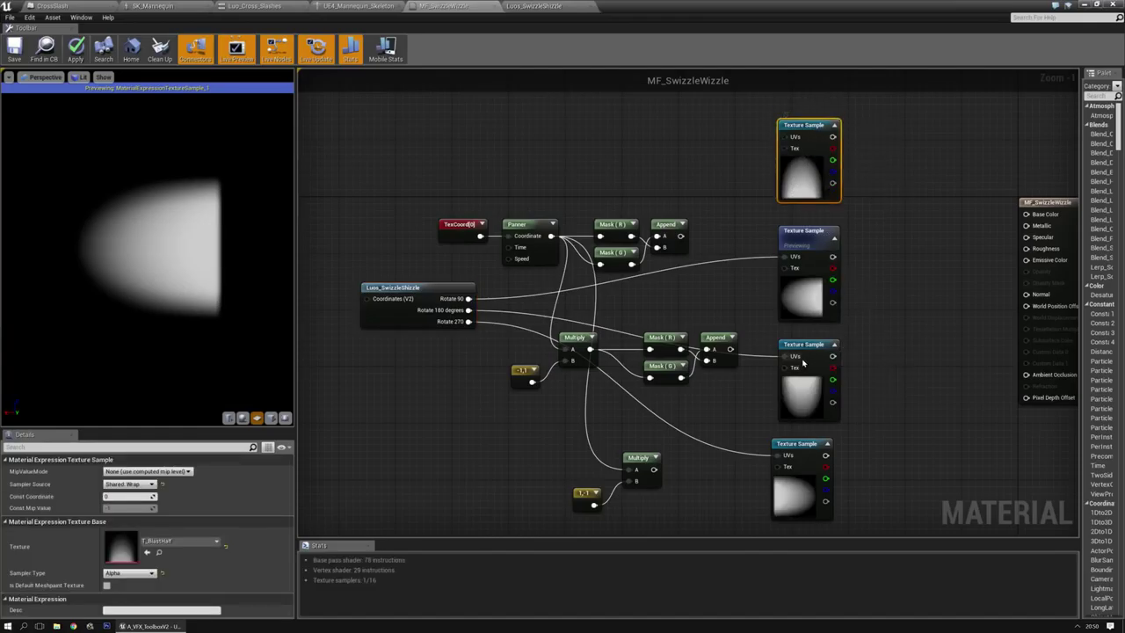
drag(807, 356, 807, 349)
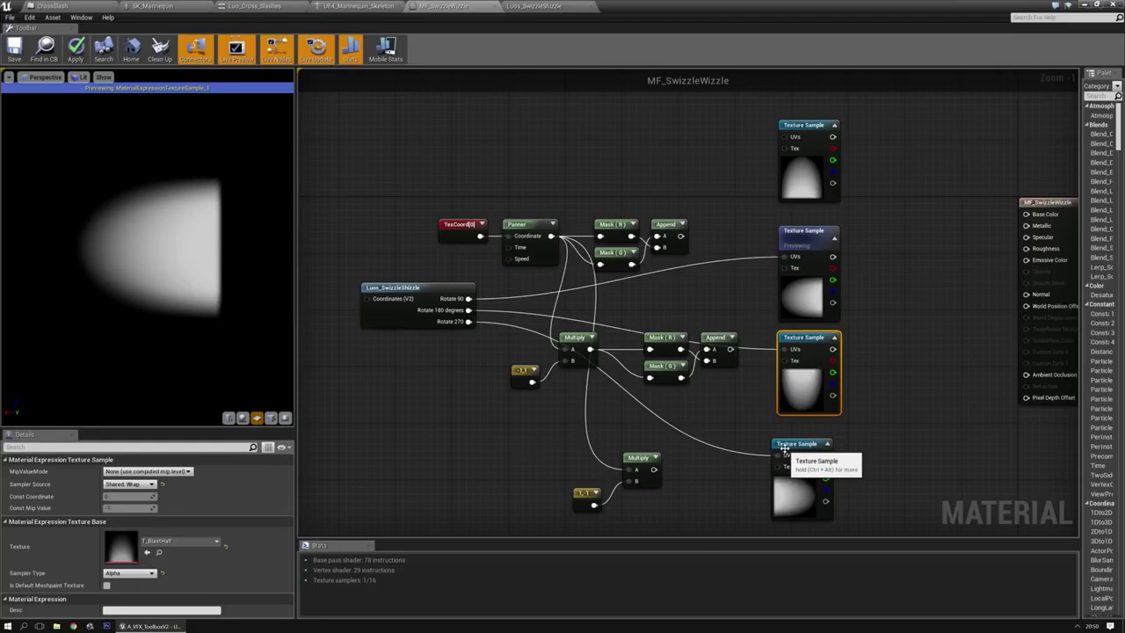
drag(780, 443, 787, 437)
click(907, 397)
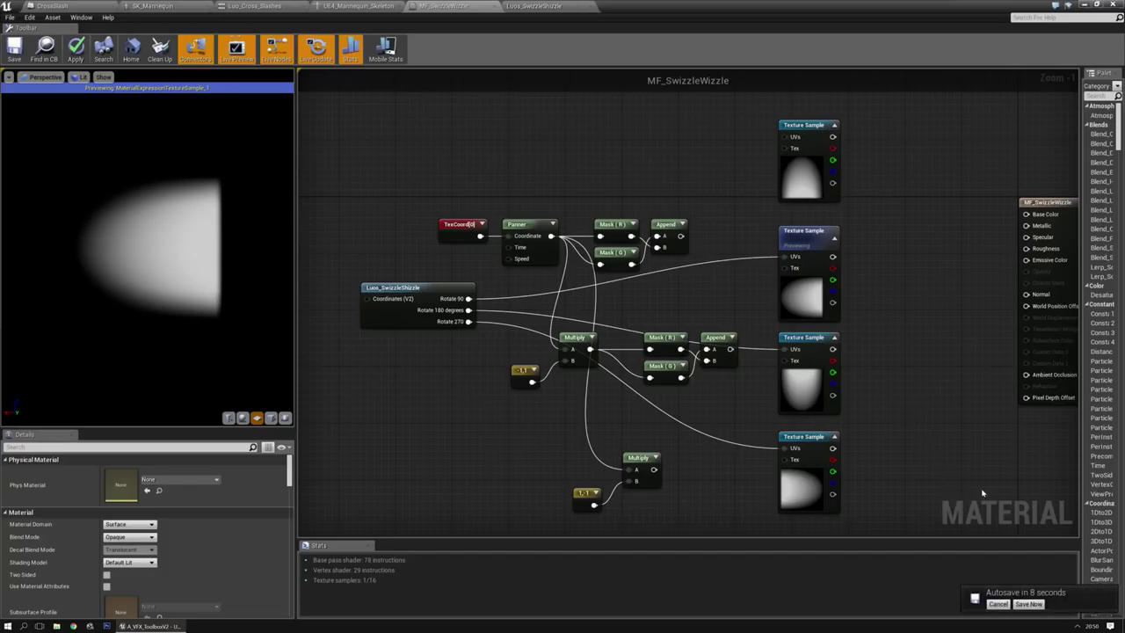
Save MF_SwizzleWizzle via Save Now on the autosave notification
click(1027, 603)
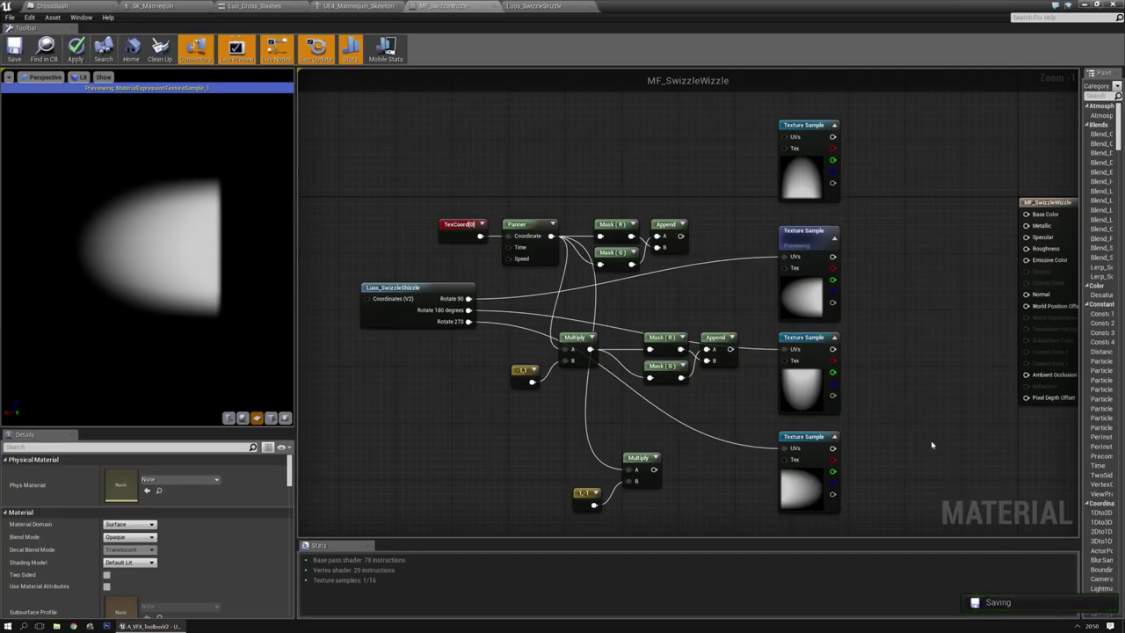